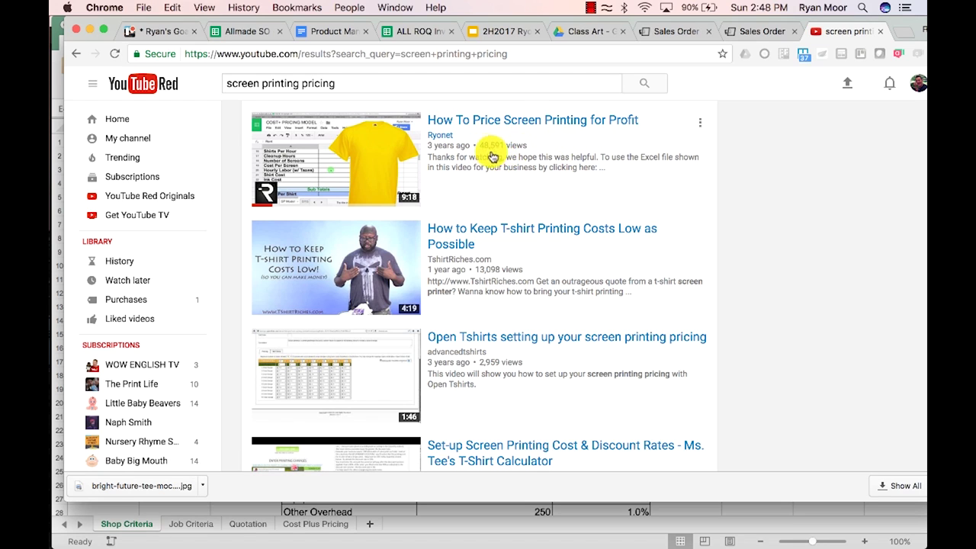
Open the video "How To Price Screen Printing for Profit", and switch to the Screen Printing Pricing Model workbook in Excel
left_click(303, 157)
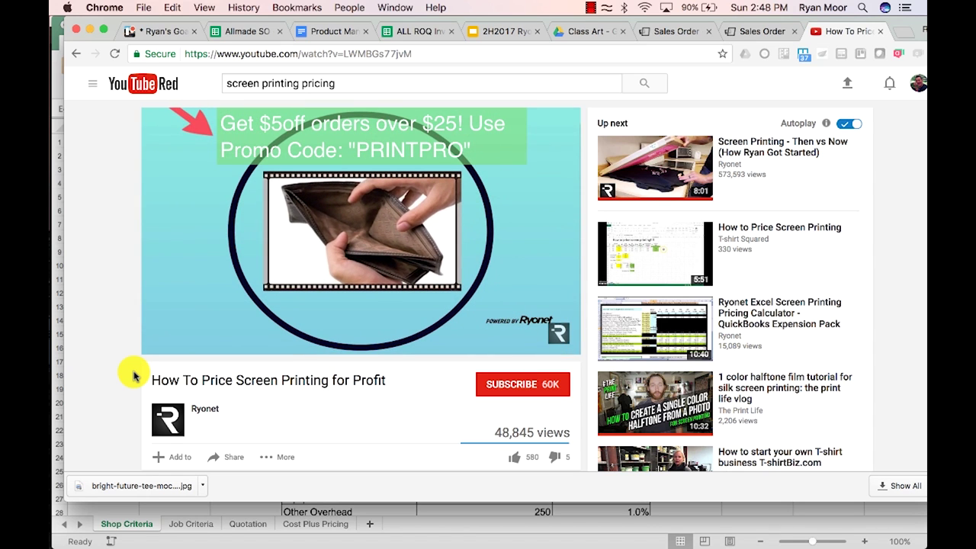
mouse_move(50, 375)
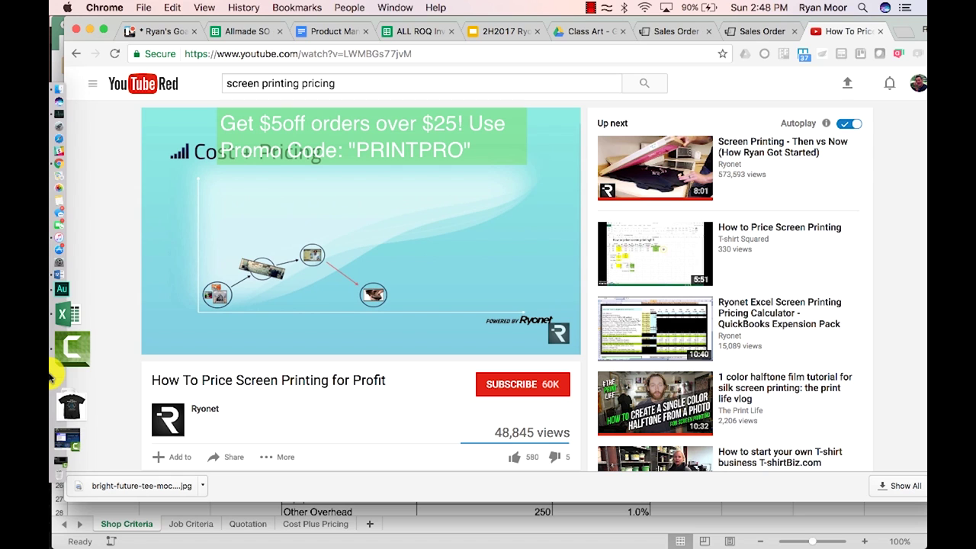
left_click(127, 524)
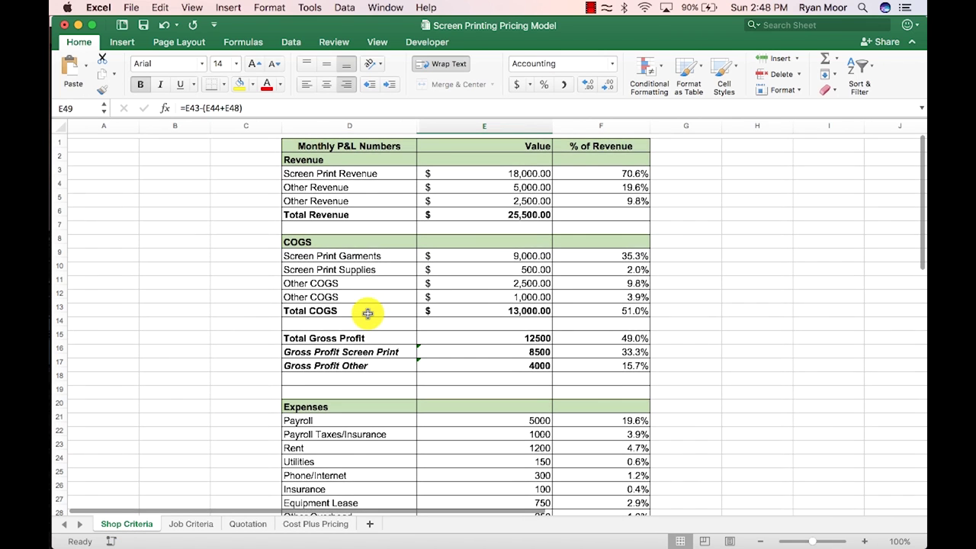
Examine the revenue lines, the screen print garment and supply costs, and the screen print gross profit line on the Shop Criteria sheet
scroll(368, 314, "down", 1)
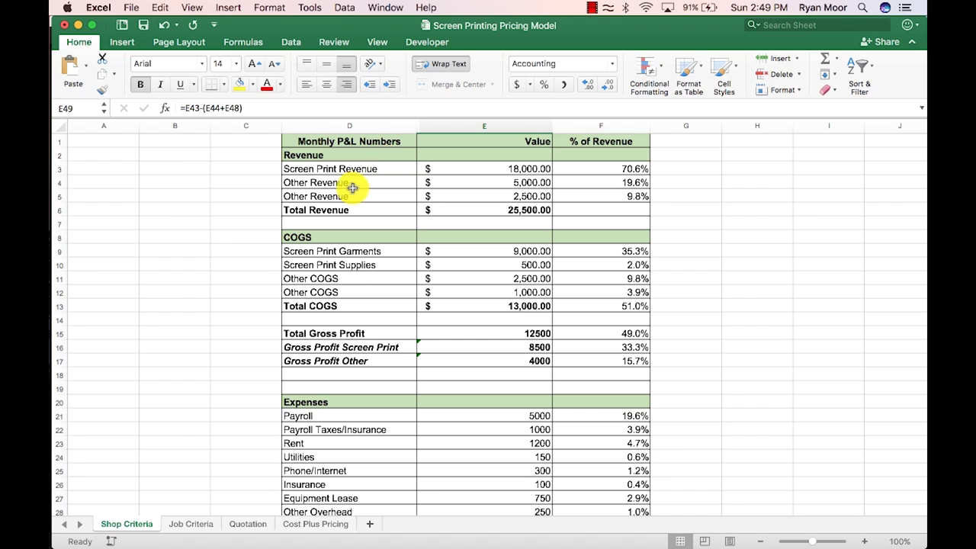
left_click_drag(371, 169, 333, 198)
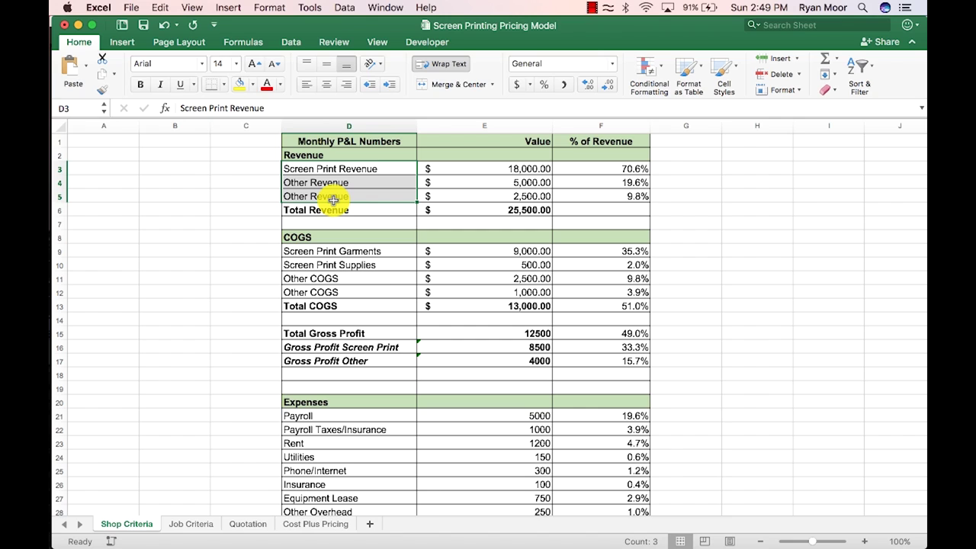
left_click(320, 183)
left_click_drag(321, 183, 320, 195)
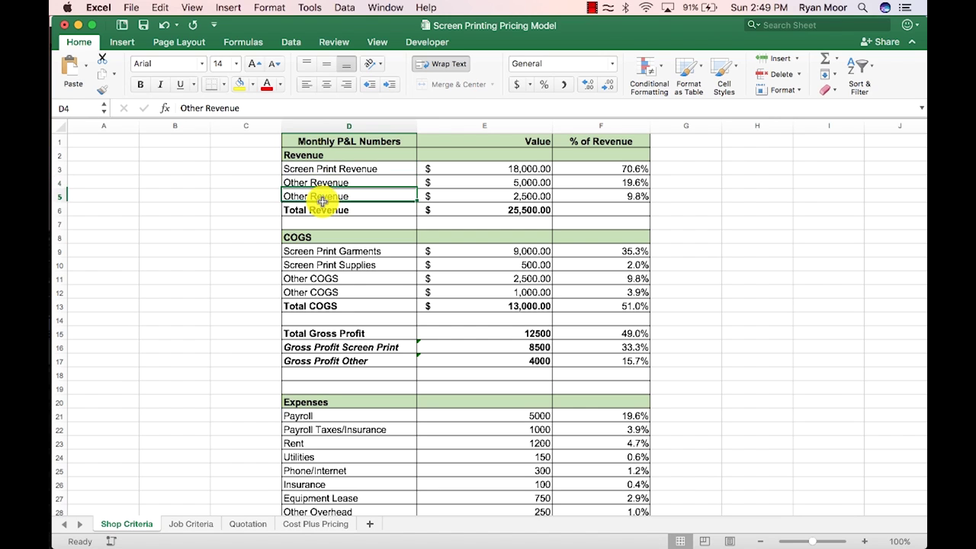
left_click(320, 195)
left_click(328, 169)
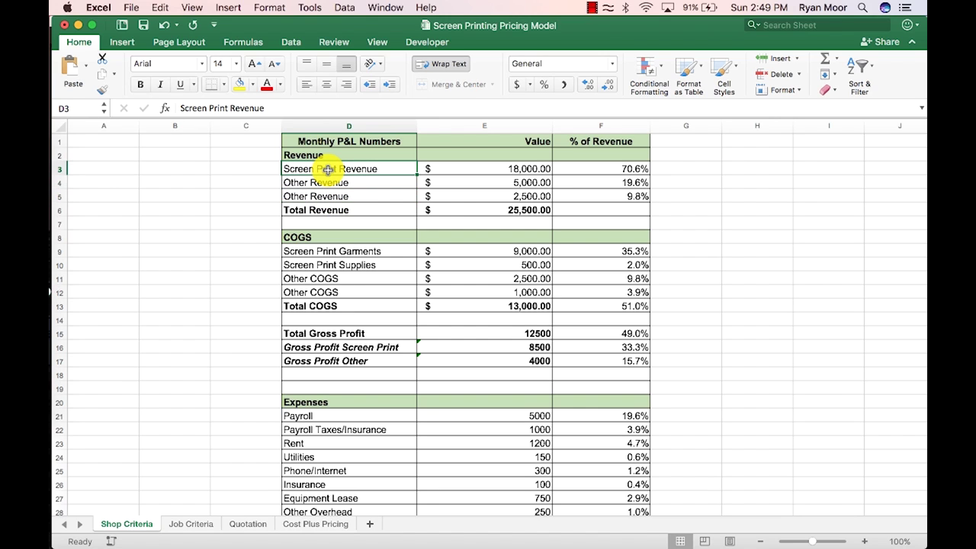
left_click(327, 251)
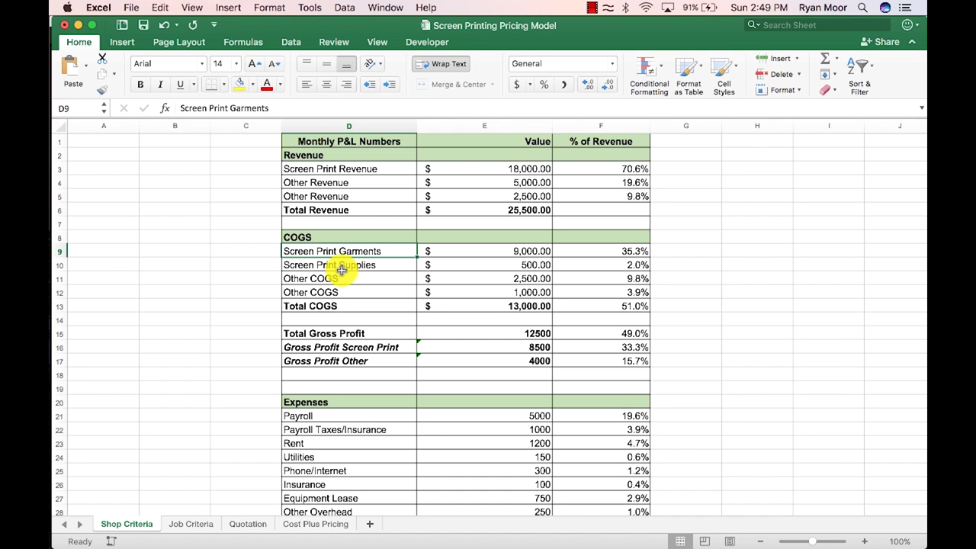
left_click(347, 169)
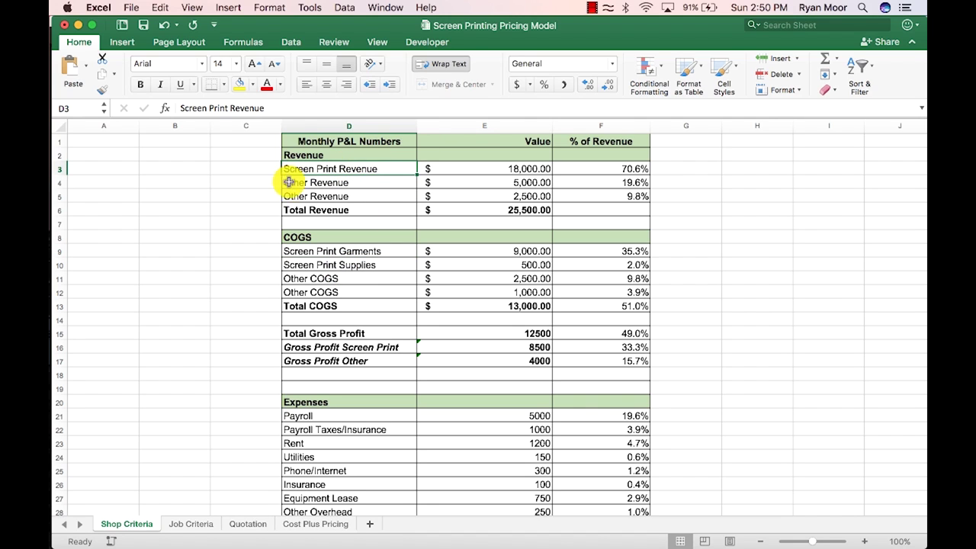
left_click_drag(325, 251, 326, 265)
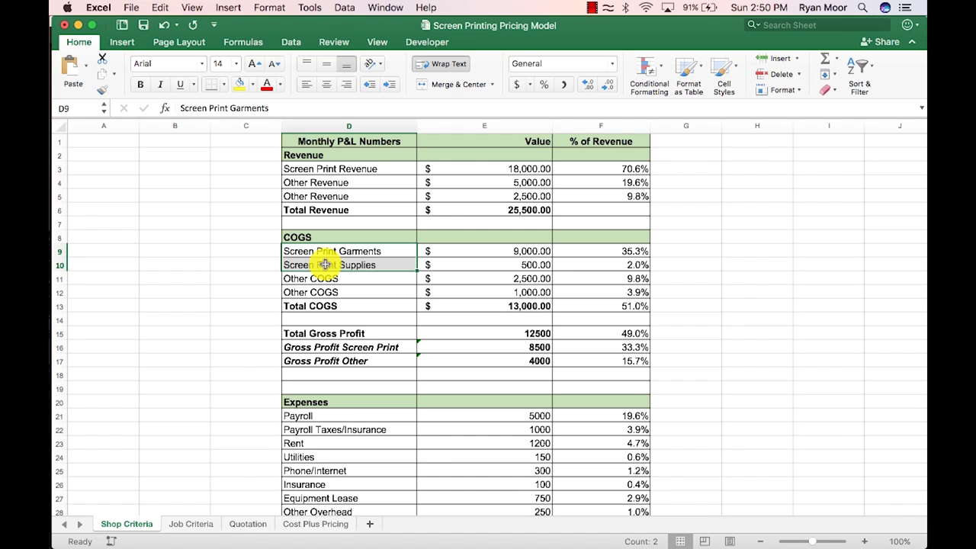
left_click(341, 350)
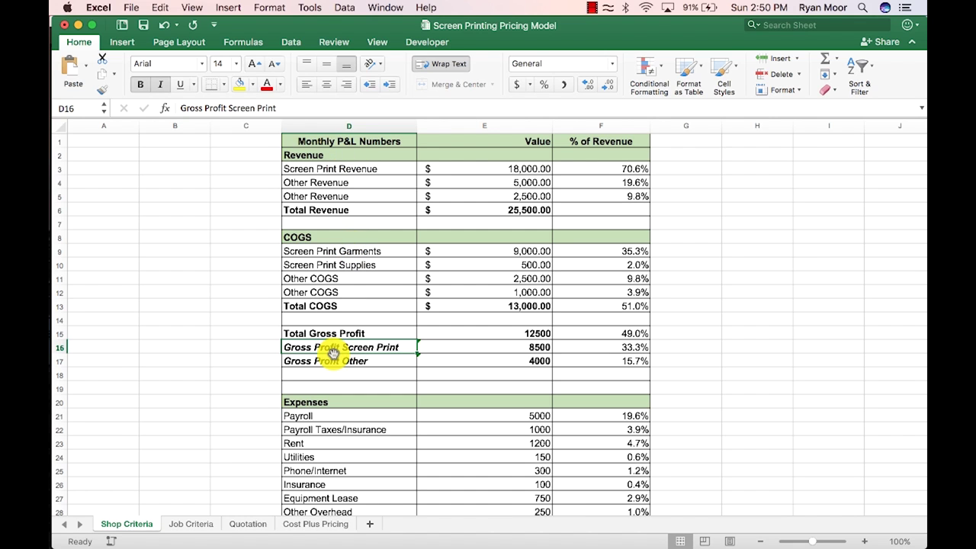
Examine how the screen print and other revenue and COGS lines feed the two separate gross profit figures in E16 and E17
scroll(336, 343, "down", 3)
scroll(330, 340, "down", 3)
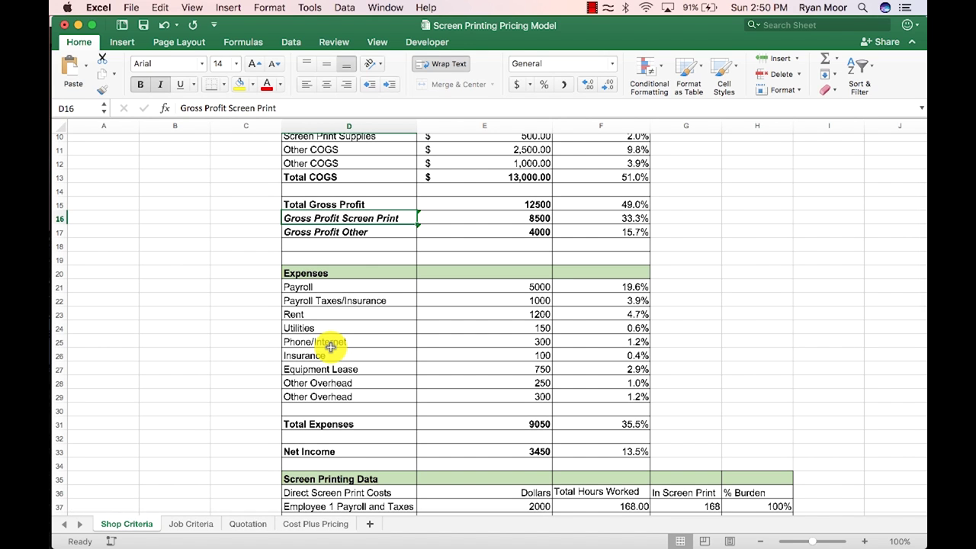
scroll(331, 345, "down", 3)
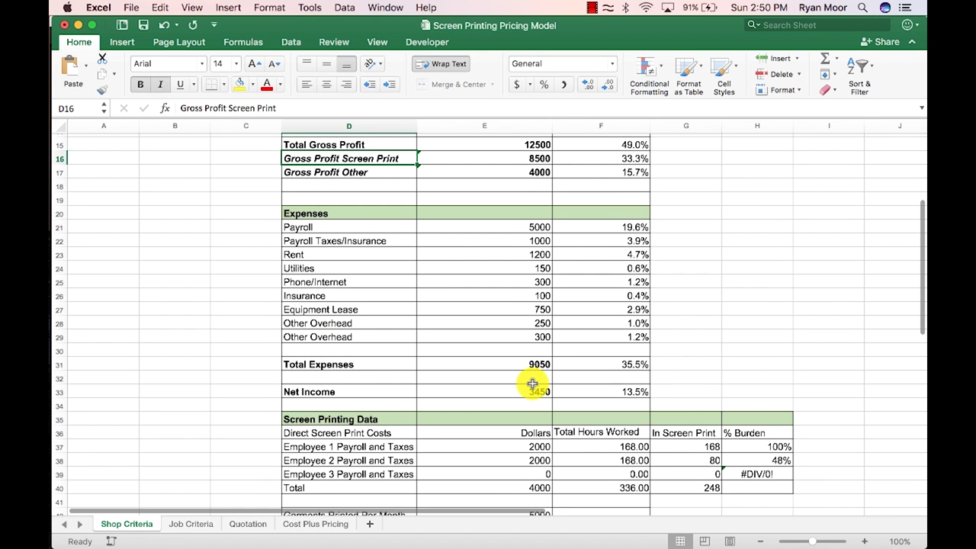
scroll(534, 382, "up", 8)
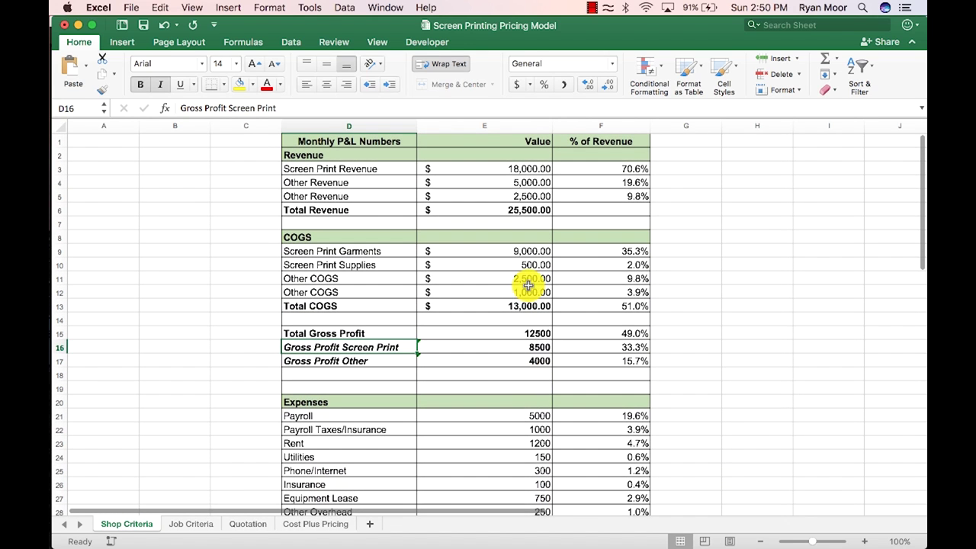
left_click_drag(349, 254, 351, 261)
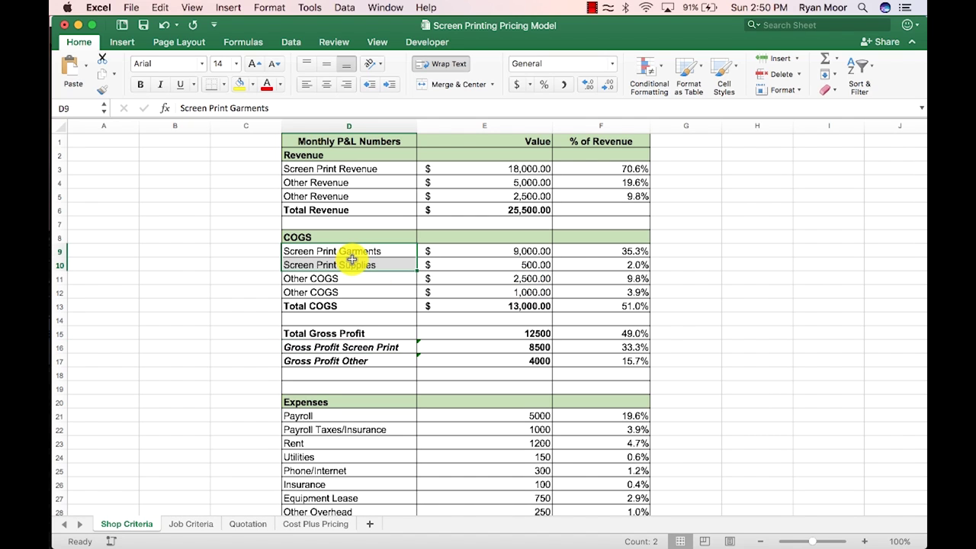
left_click(301, 186)
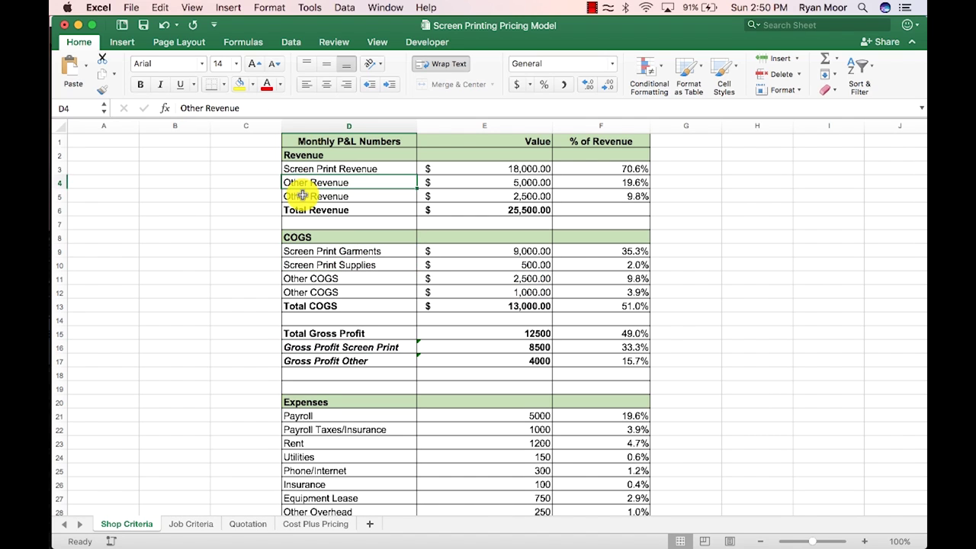
left_click(302, 197)
left_click_drag(286, 188, 286, 193)
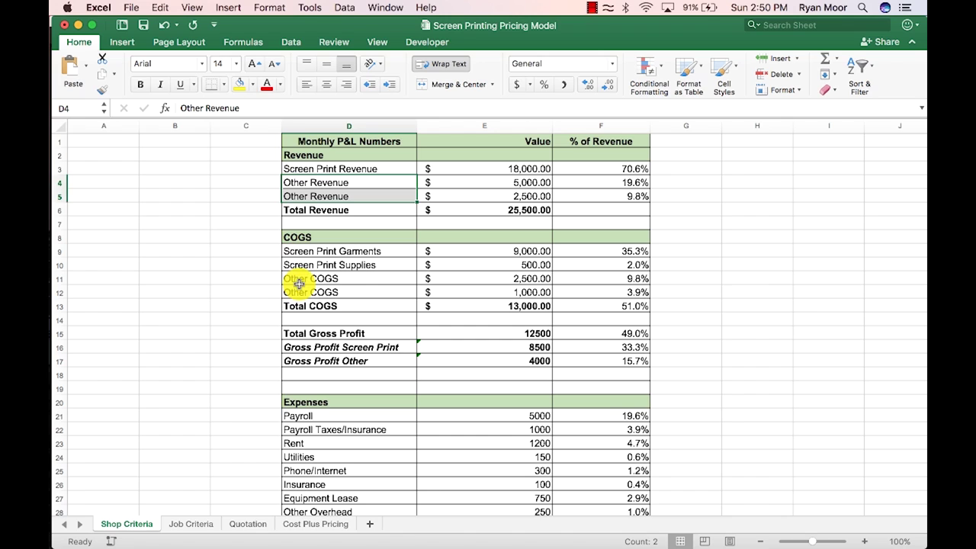
left_click(297, 279)
left_click_drag(296, 277, 297, 291)
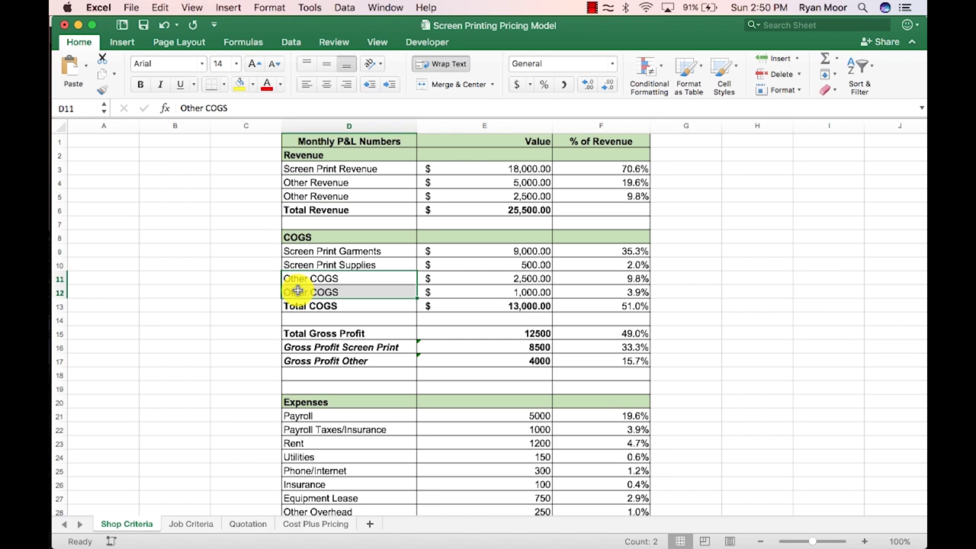
left_click(538, 347)
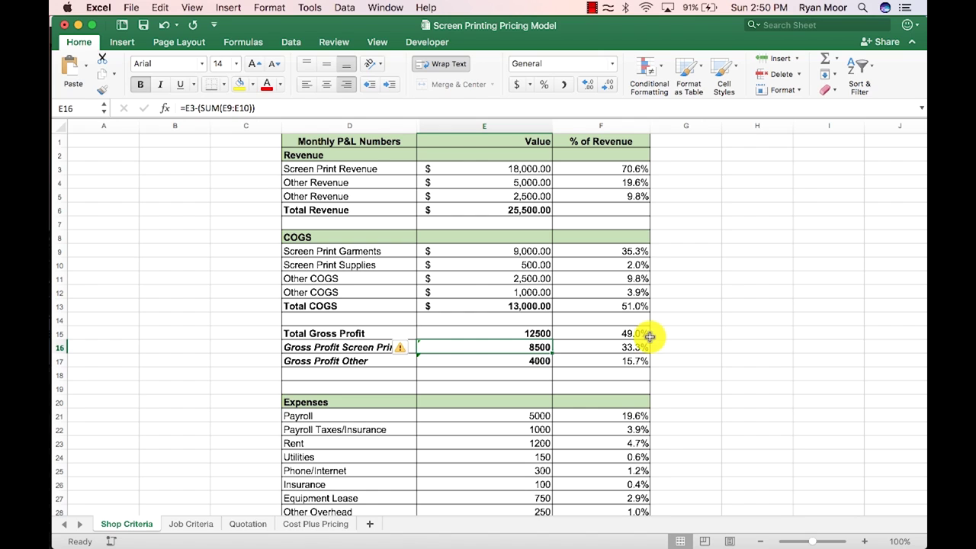
left_click(534, 361)
left_click_drag(488, 349, 644, 349)
left_click(499, 361)
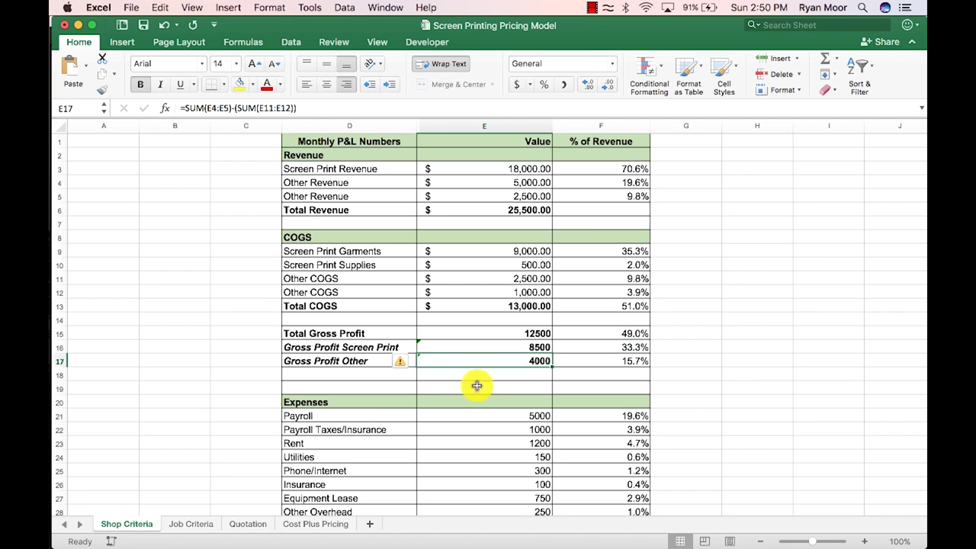
Review the monthly expense amounts one by one from Payroll to Other Overhead, along with the Net Income formula
scroll(366, 415, "down", 5)
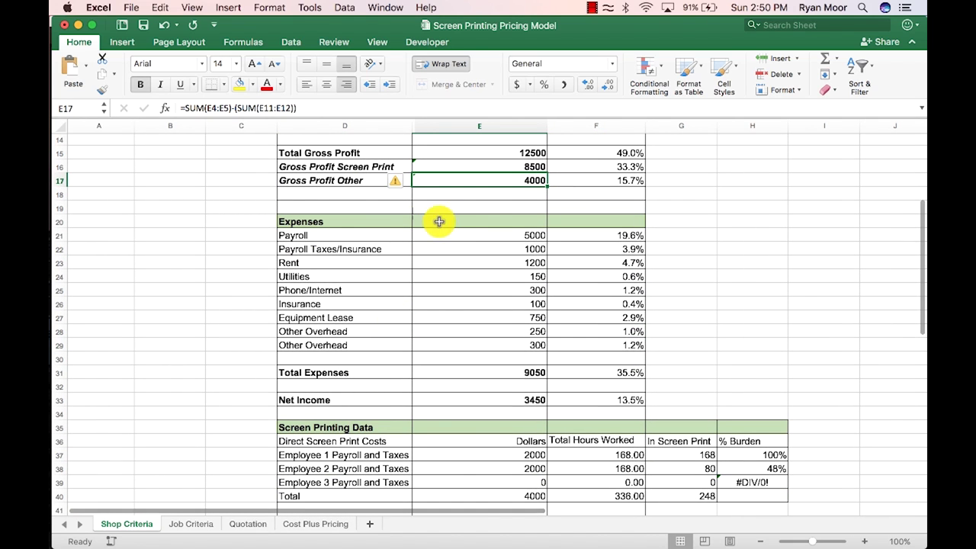
left_click(510, 235)
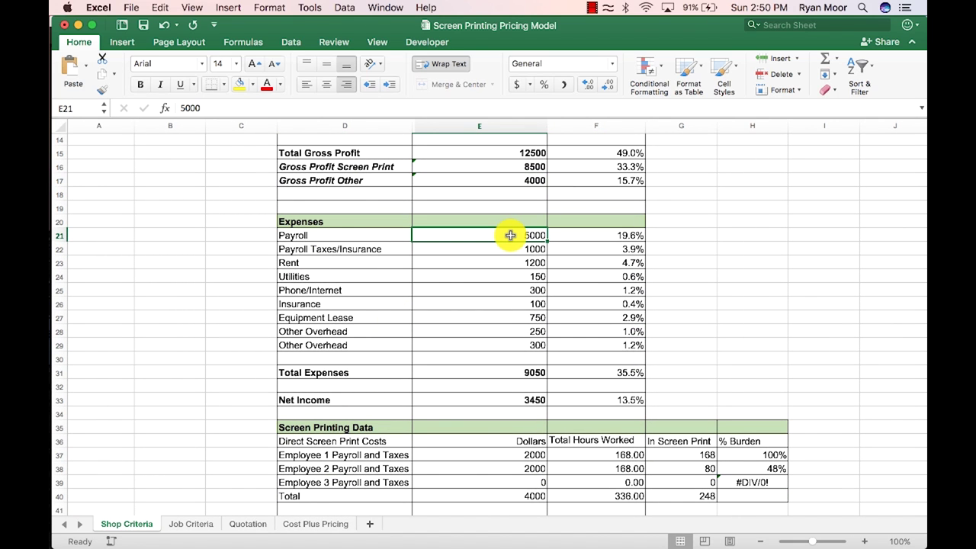
key("Down")
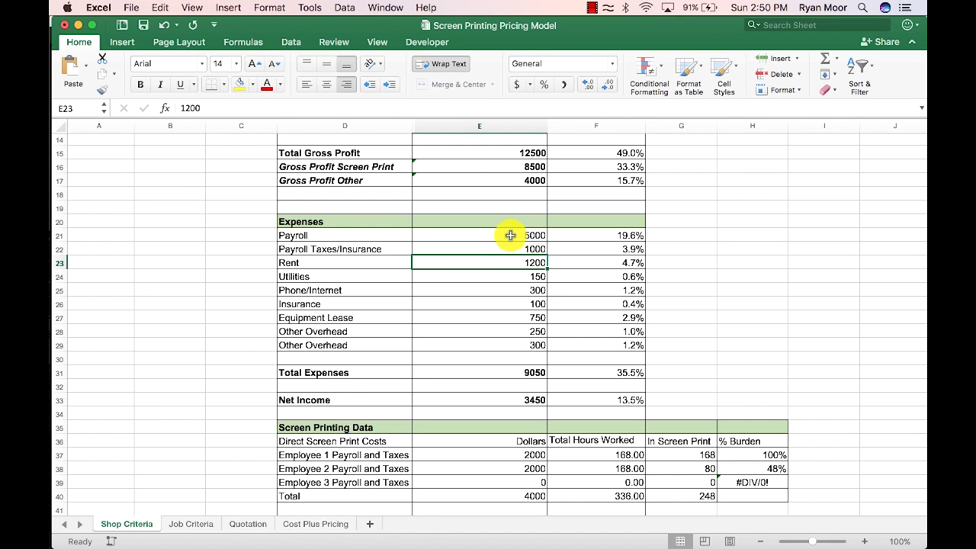
key("Down")
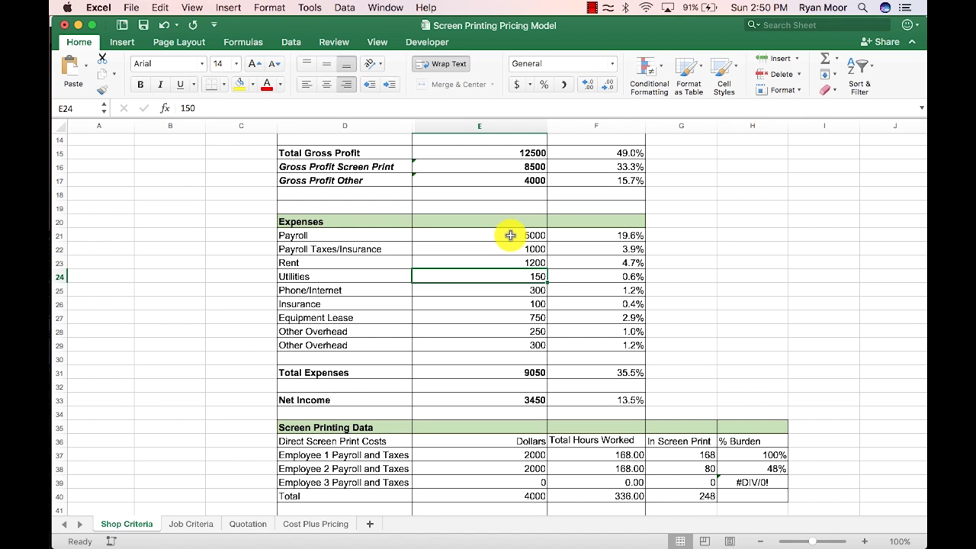
key("Down")
key("Down")
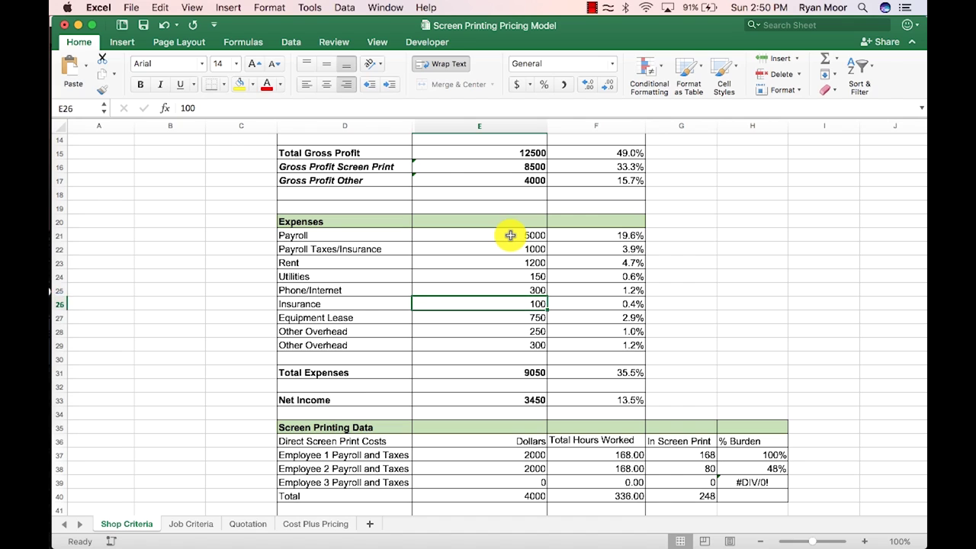
key("Down")
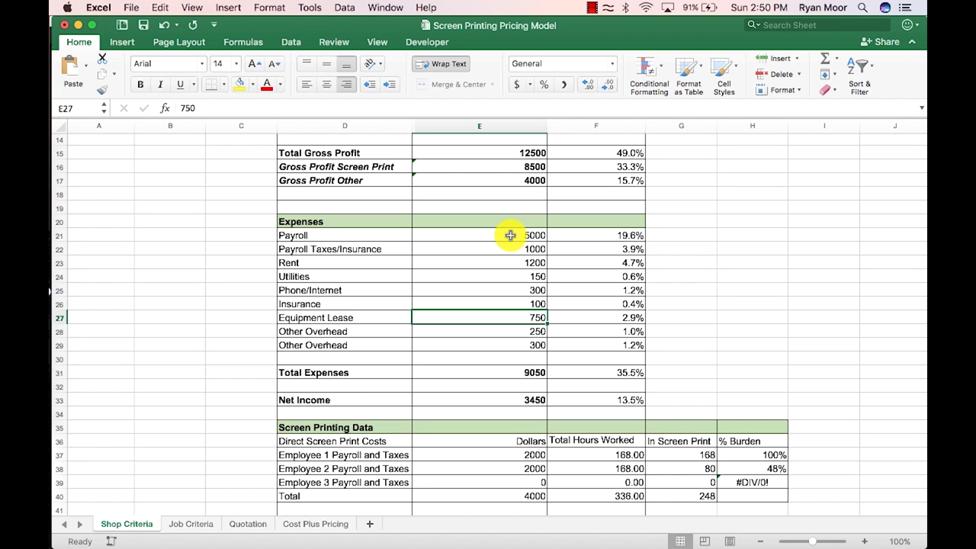
key("Down")
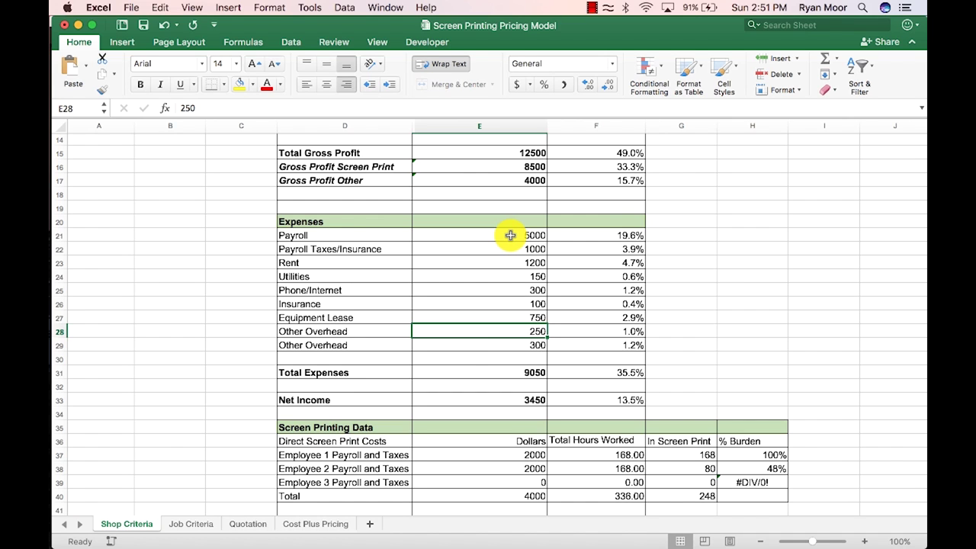
scroll(466, 344, "down", 2)
left_click(466, 344)
Examine the Employee 1 row of the Screen Printing Data, from payroll dollars and total hours to screen print hours and % burden
scroll(465, 341, "down", 5)
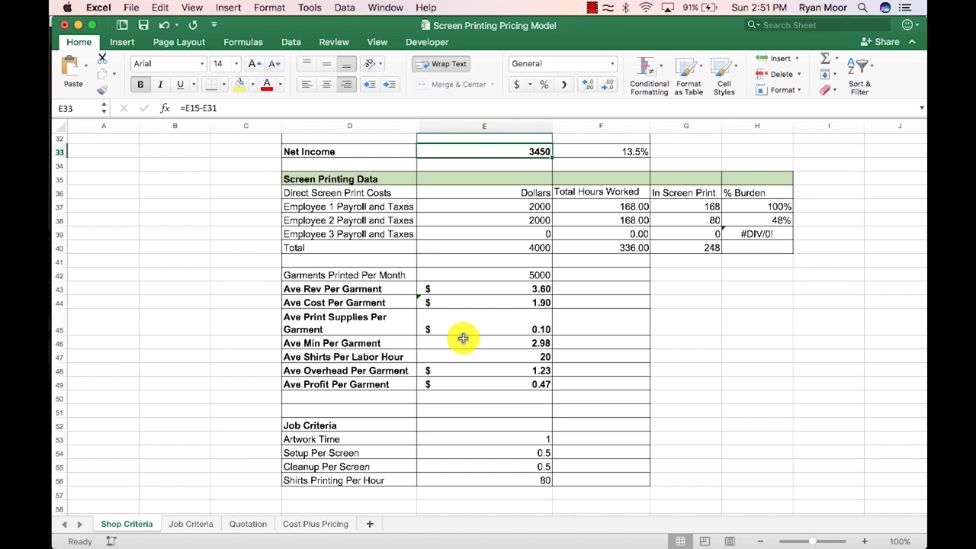
left_click_drag(315, 191, 452, 203)
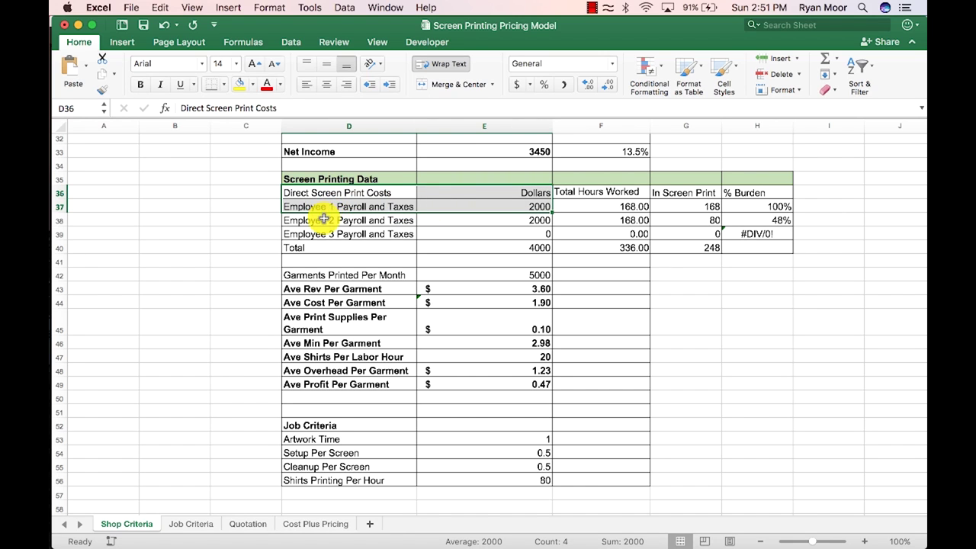
left_click_drag(322, 218, 322, 207)
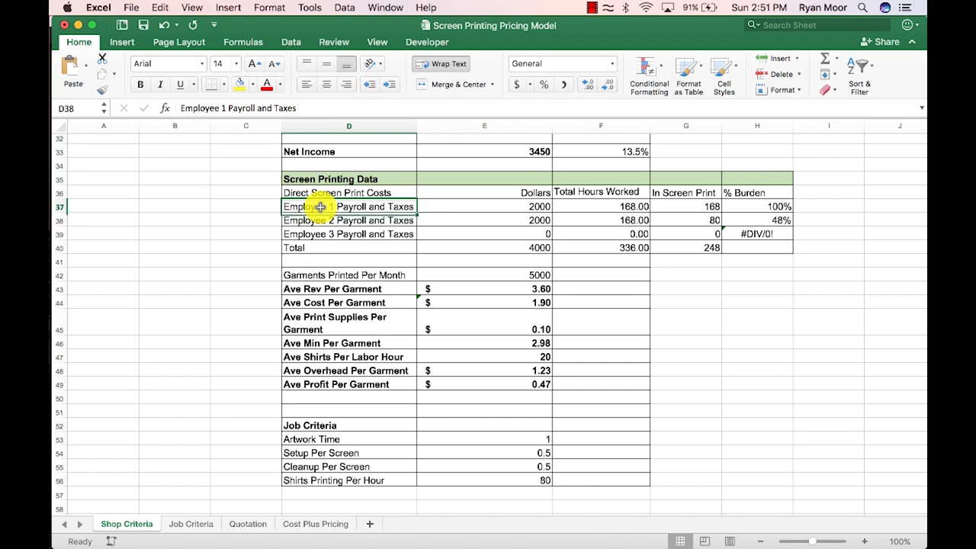
left_click(329, 209)
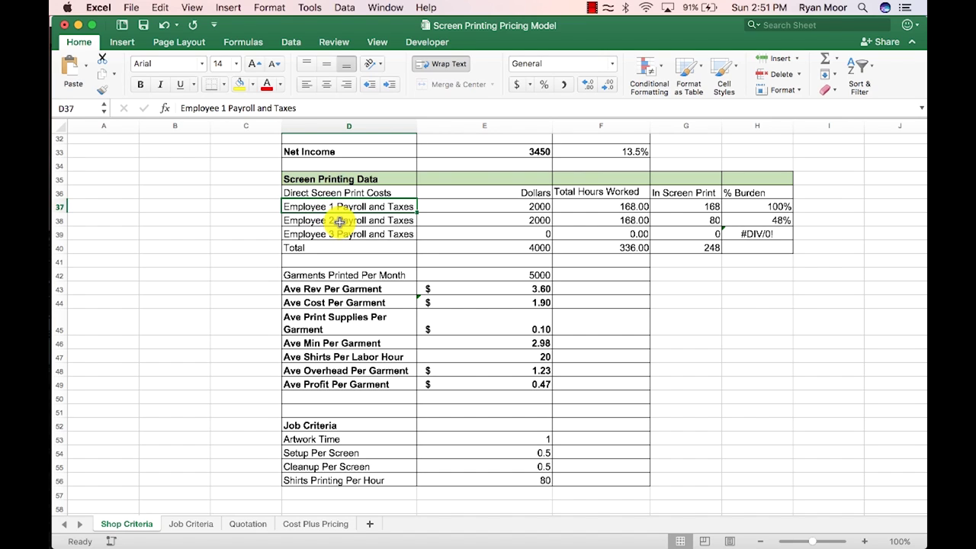
left_click(539, 207)
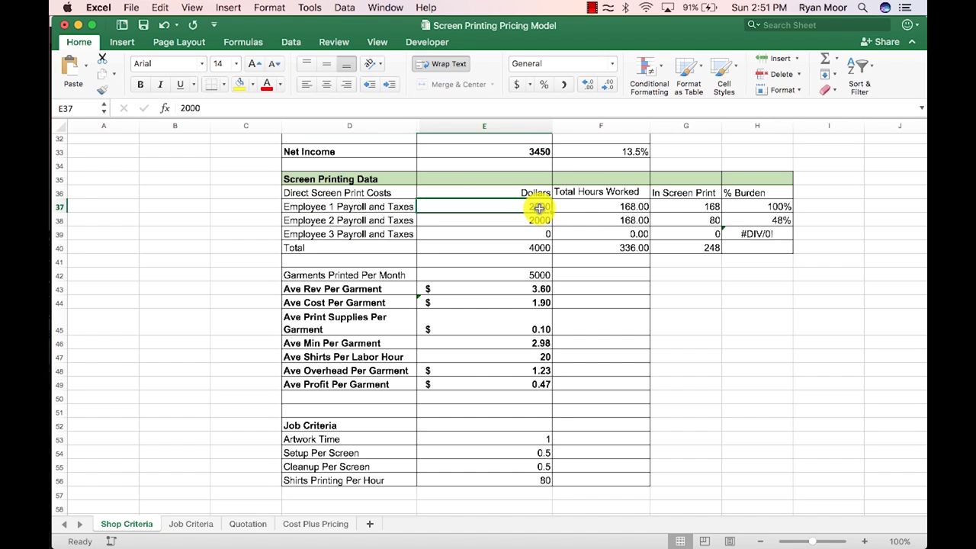
left_click(608, 207)
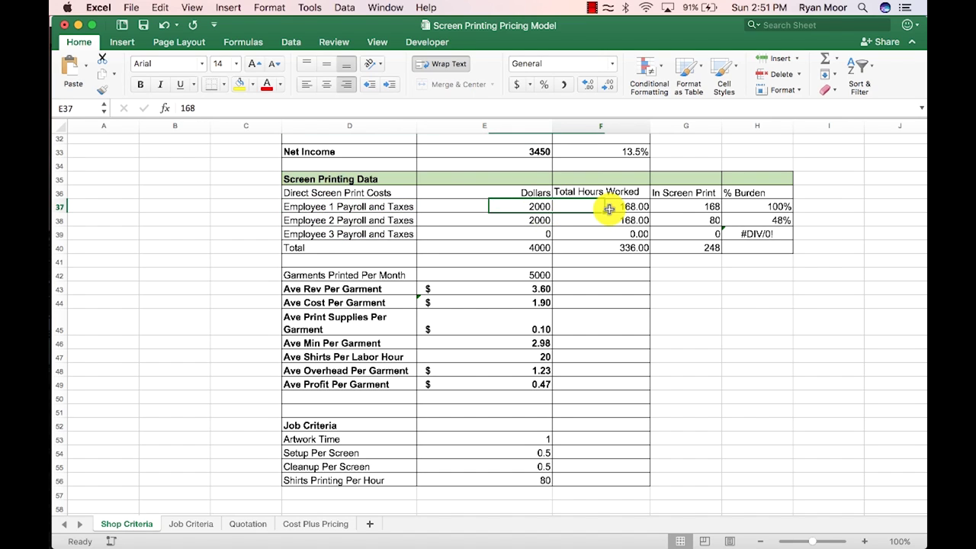
left_click(685, 207)
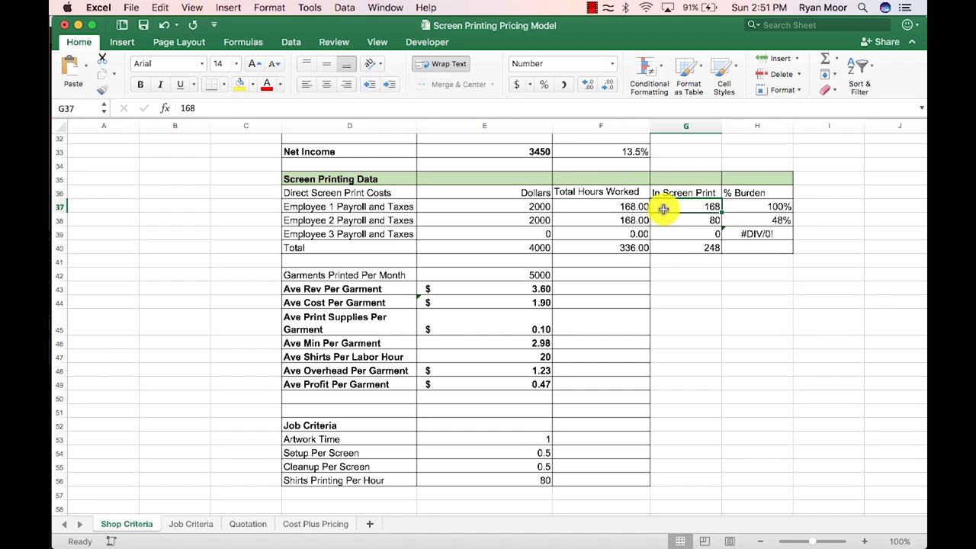
left_click(771, 208)
Compare Employee 2's payroll dollars, total hours worked and screen print hours with those of Employee 1
left_click(709, 218)
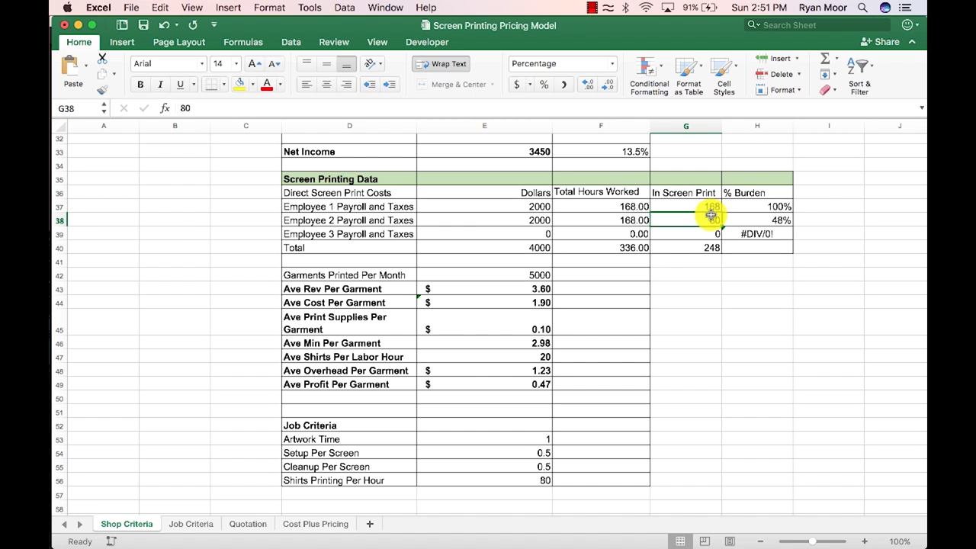
left_click(604, 210)
left_click(681, 209)
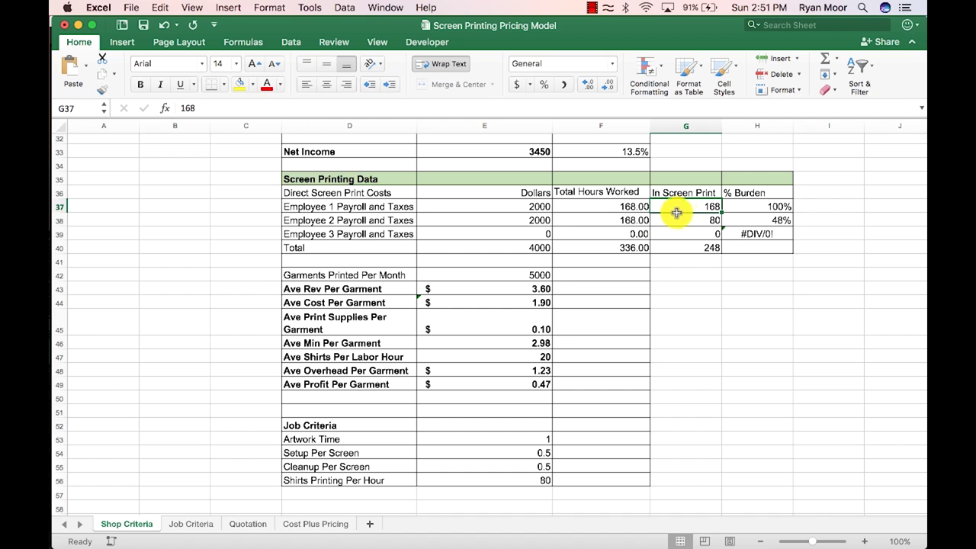
left_click(541, 221)
left_click(608, 221)
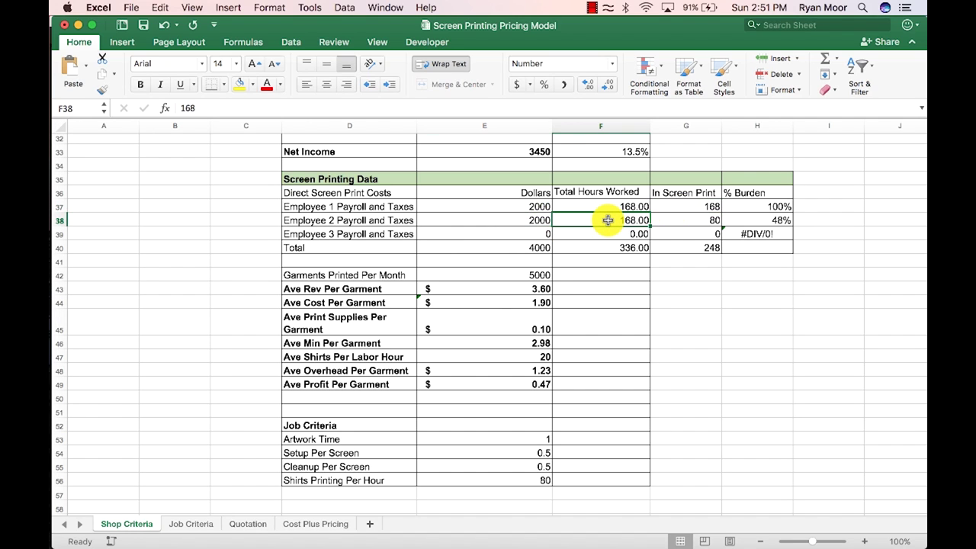
left_click(714, 219)
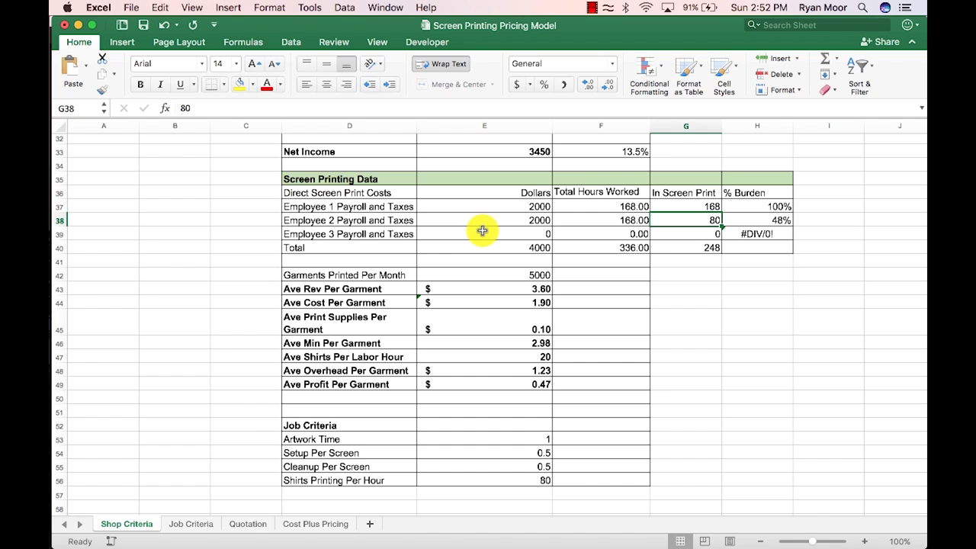
Set Garments Printed Per Month on the Shop Criteria sheet to 6000
scroll(482, 230, "down", 5)
left_click(412, 200)
left_click(488, 201)
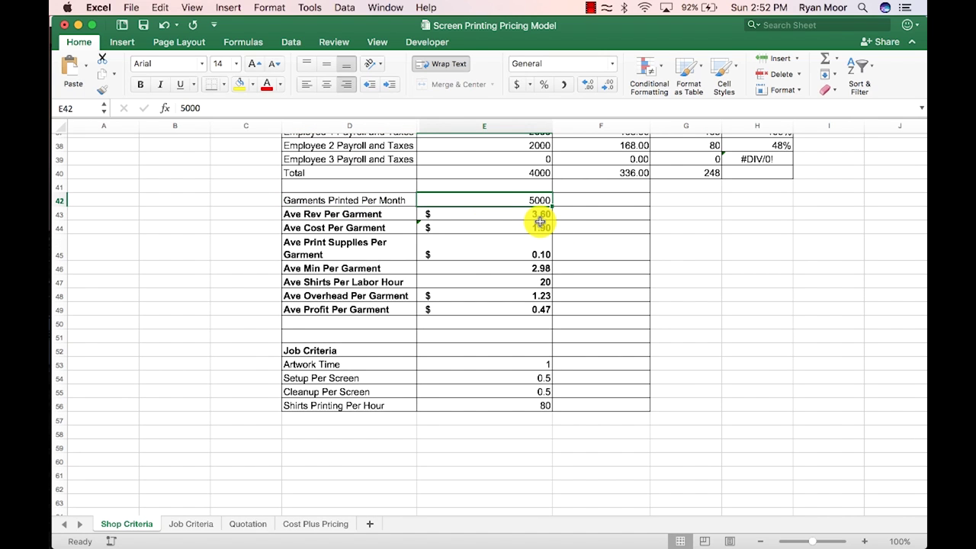
left_click(395, 200)
left_click(517, 199)
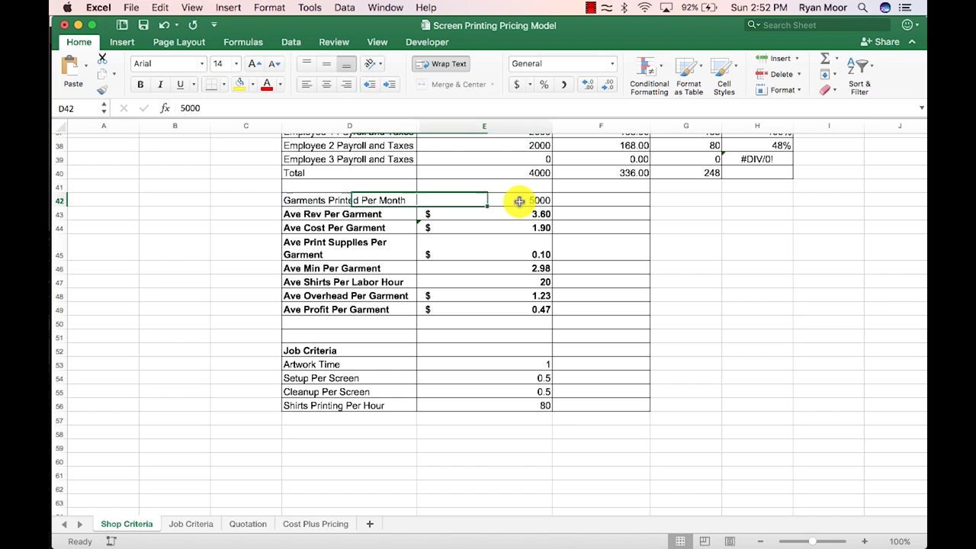
type("6000")
left_click(514, 217)
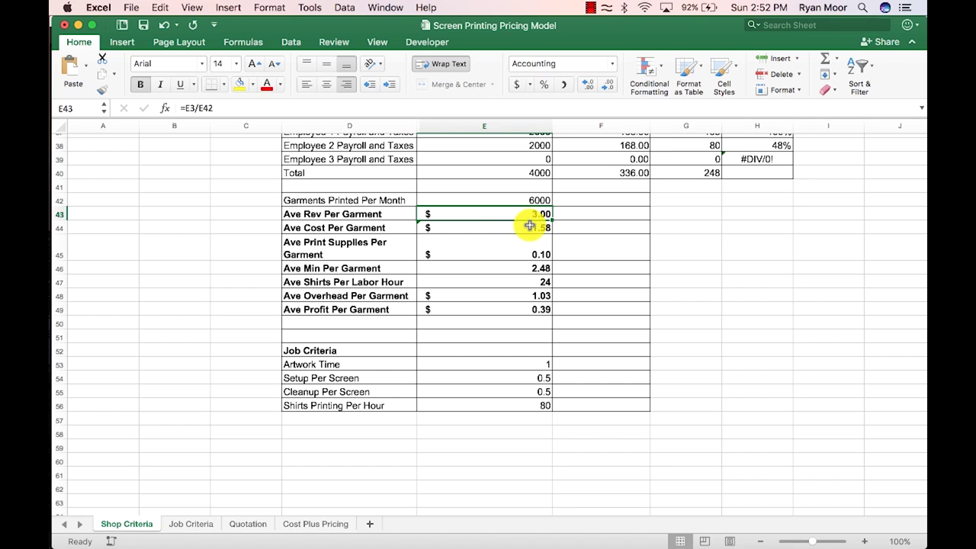
Examine the per-garment averages, including the Ave Cost Per Garment and Ave Shirts Per Labor Hour formulas
left_click(530, 227)
scroll(529, 227, "down", 2)
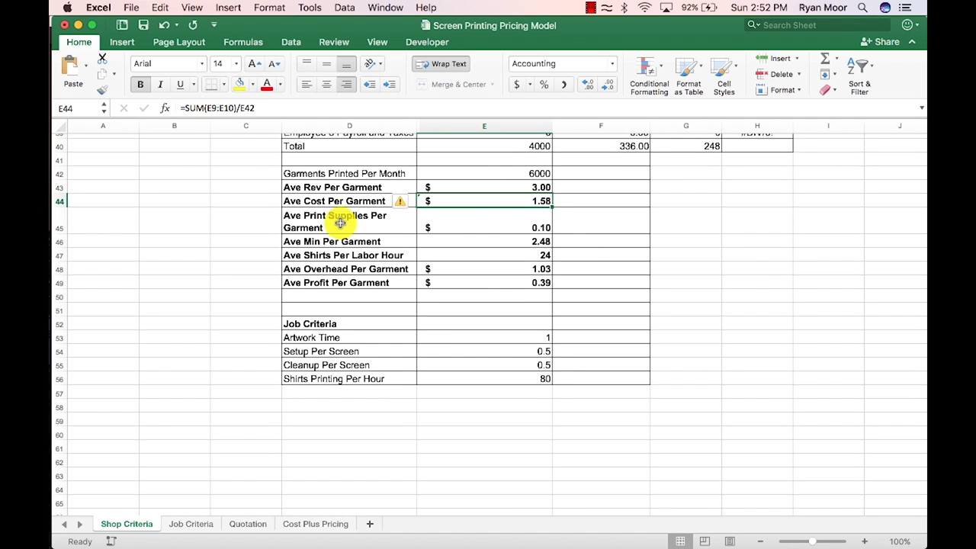
scroll(524, 228, "down", 1)
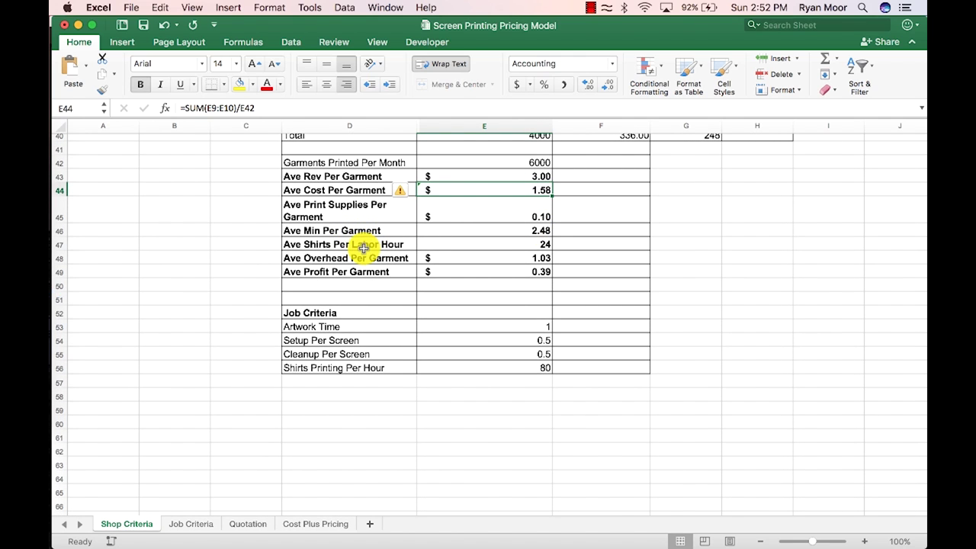
left_click(392, 246)
left_click(522, 246)
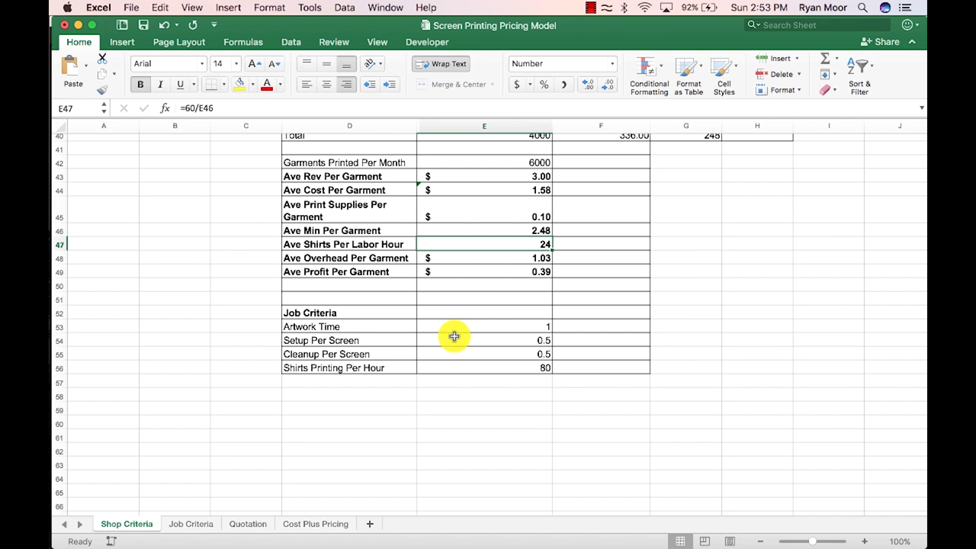
Review the Job Criteria values on the Shop Criteria sheet: artwork time, setup and cleanup per screen, and shirts printing per hour
scroll(453, 336, "down", 3)
left_click(532, 272)
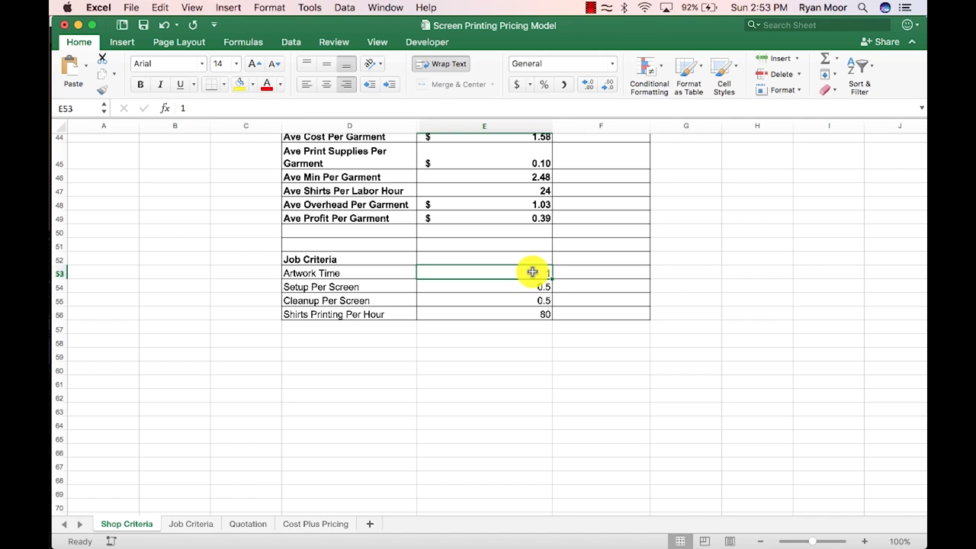
left_click(543, 287)
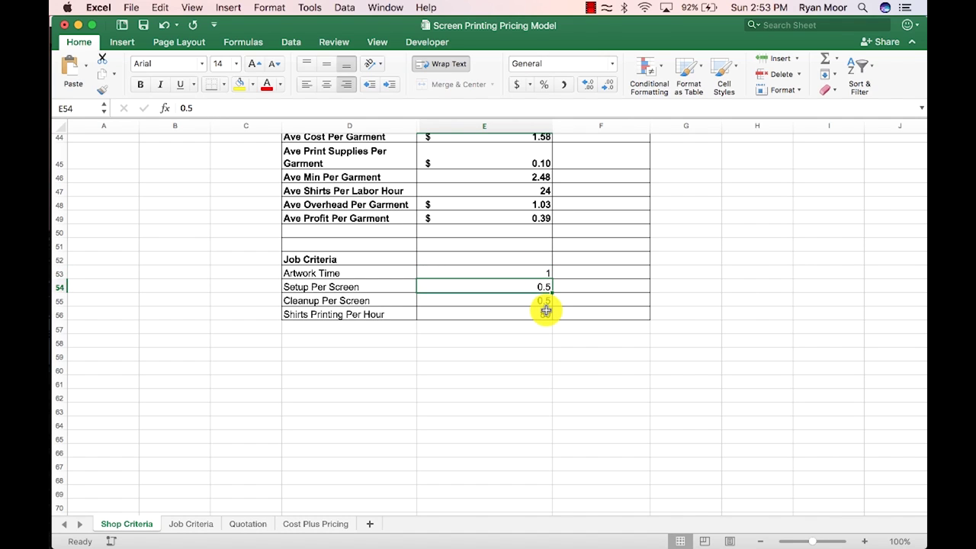
left_click(529, 305)
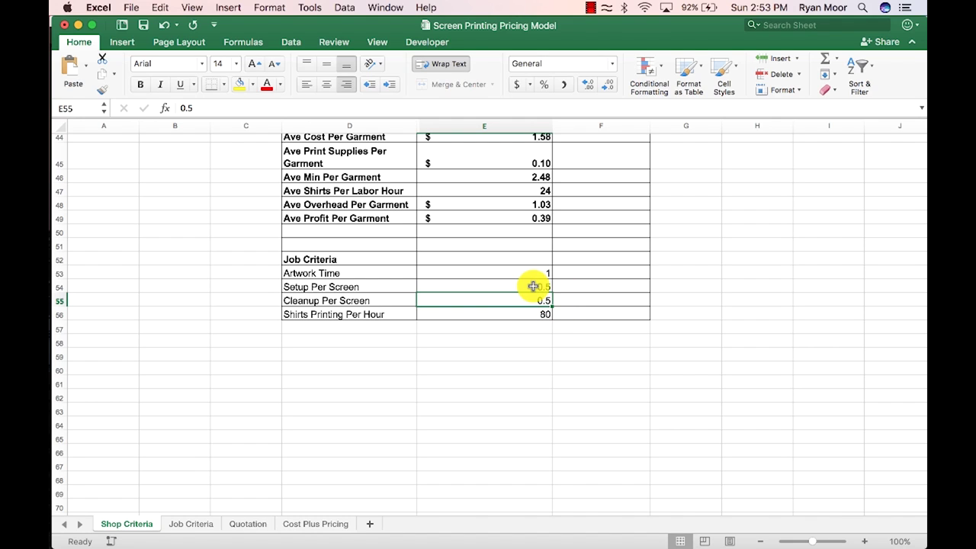
left_click(534, 286)
left_click(533, 276)
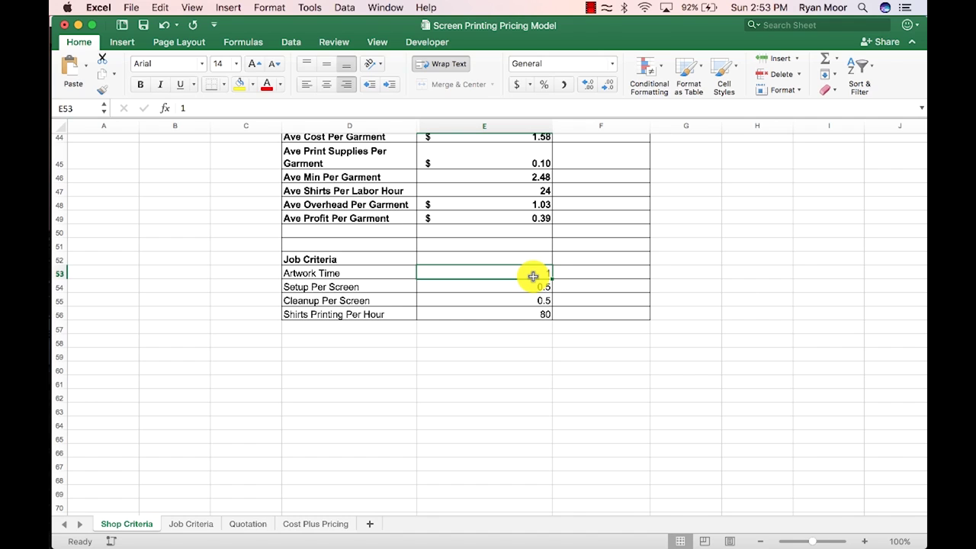
left_click(526, 290)
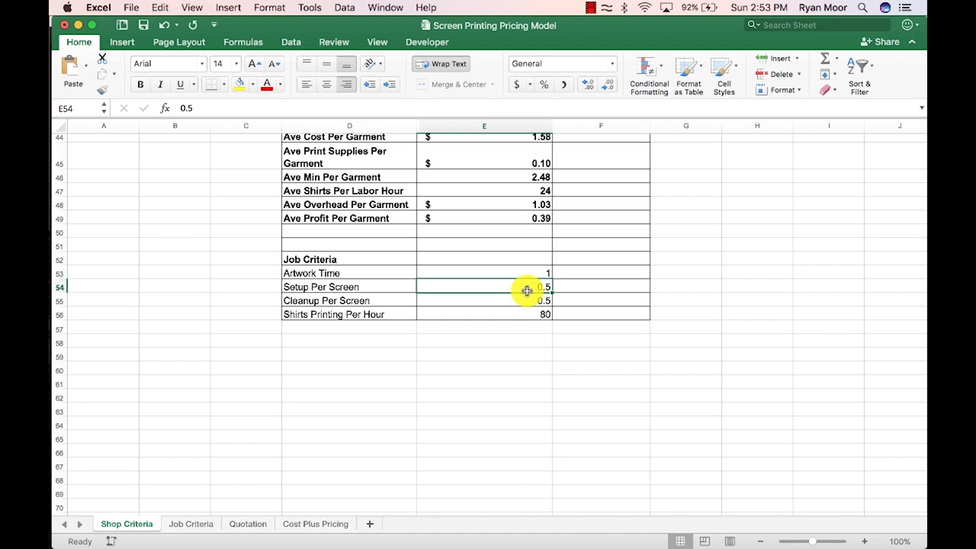
key("Down")
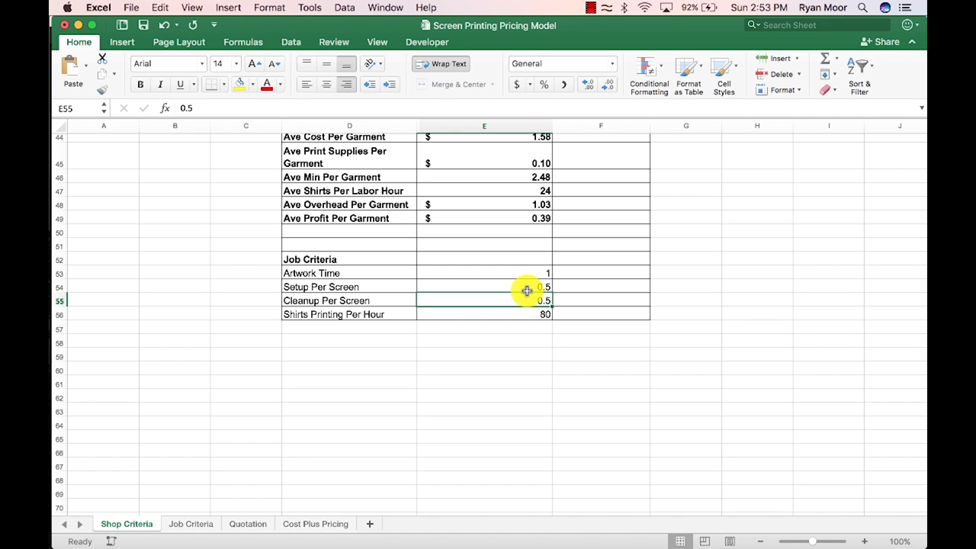
left_click(537, 311)
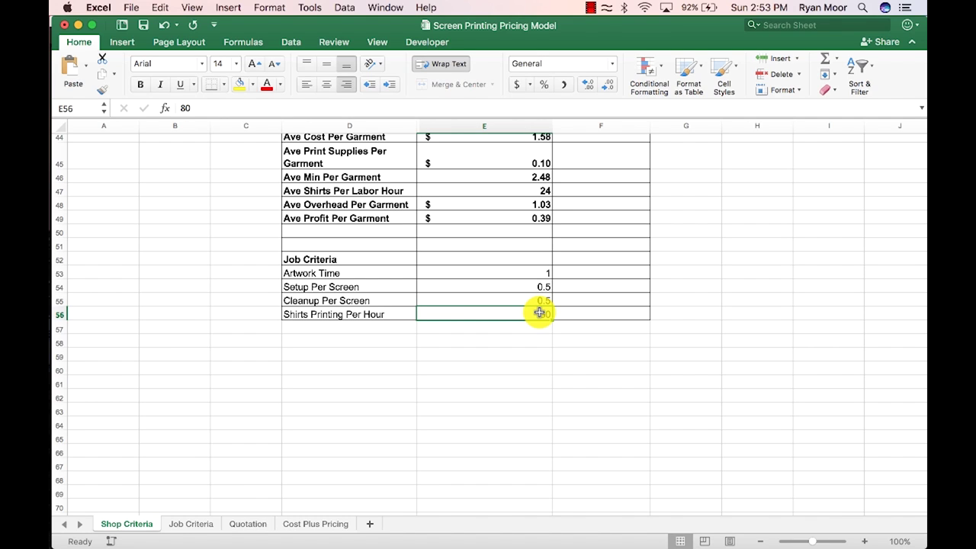
On the Job Criteria sheet, set Artwork Hours to 2 and Number Of Shirts to 120
left_click(192, 527)
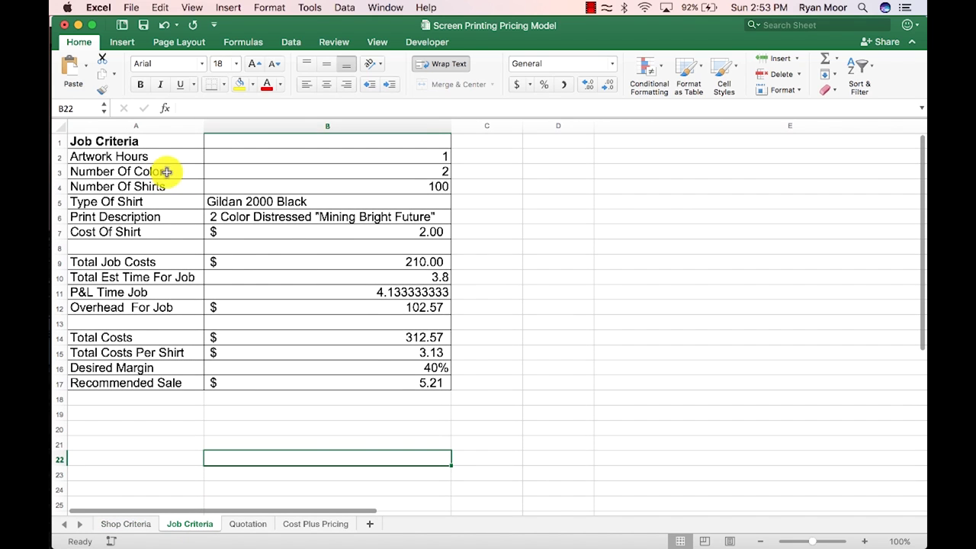
left_click(427, 156)
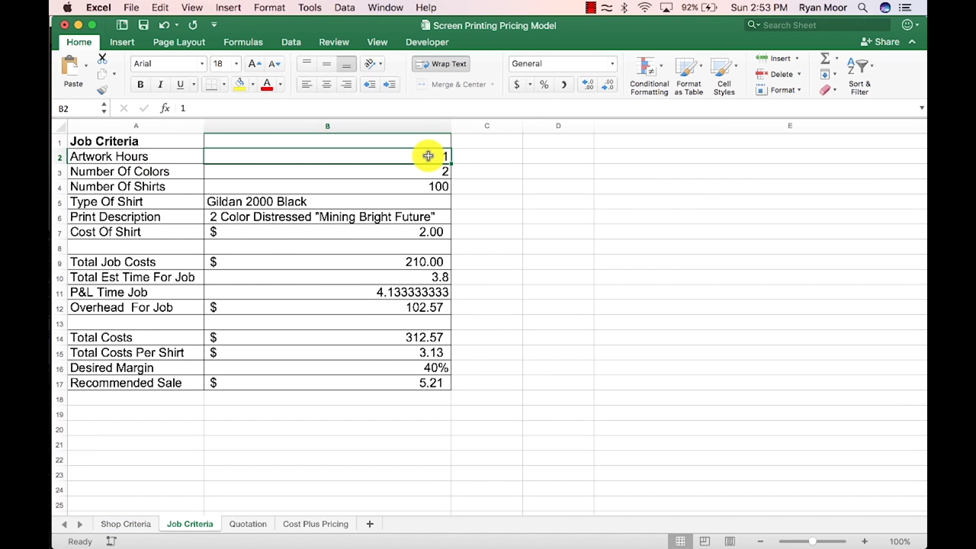
type("2")
key("Return")
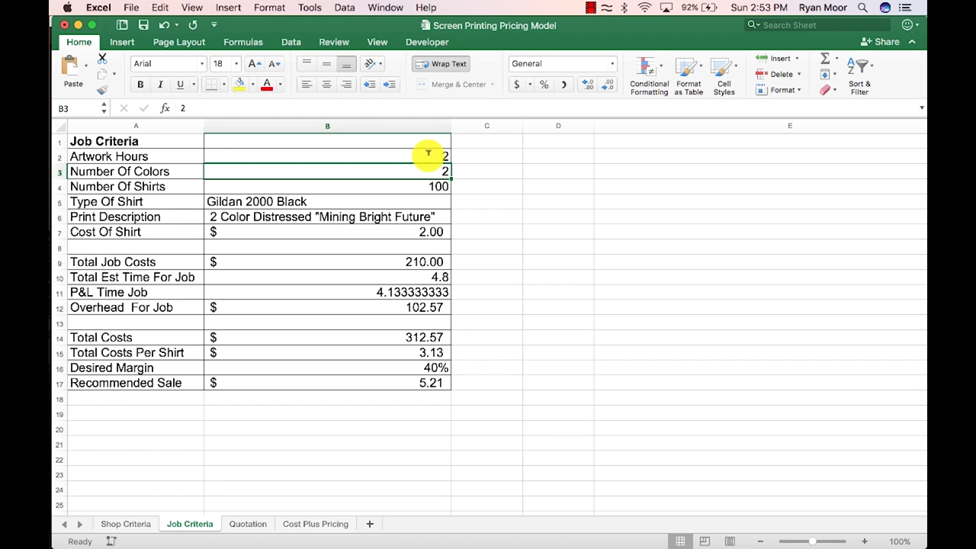
key("Return")
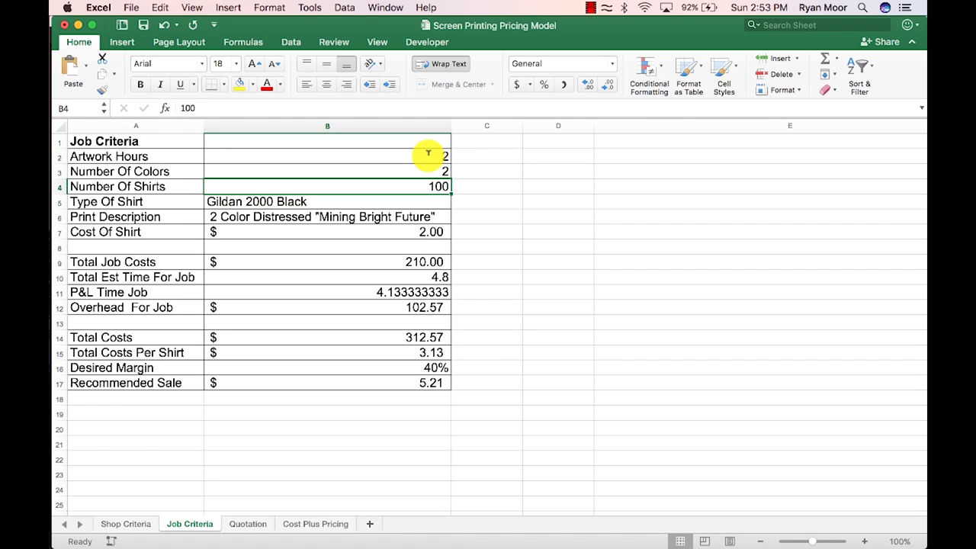
type("120")
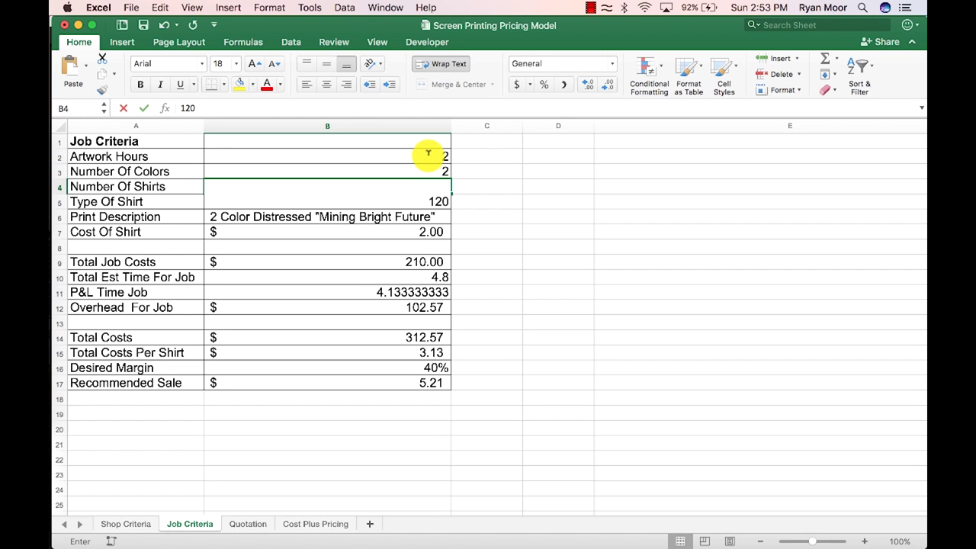
key("Return")
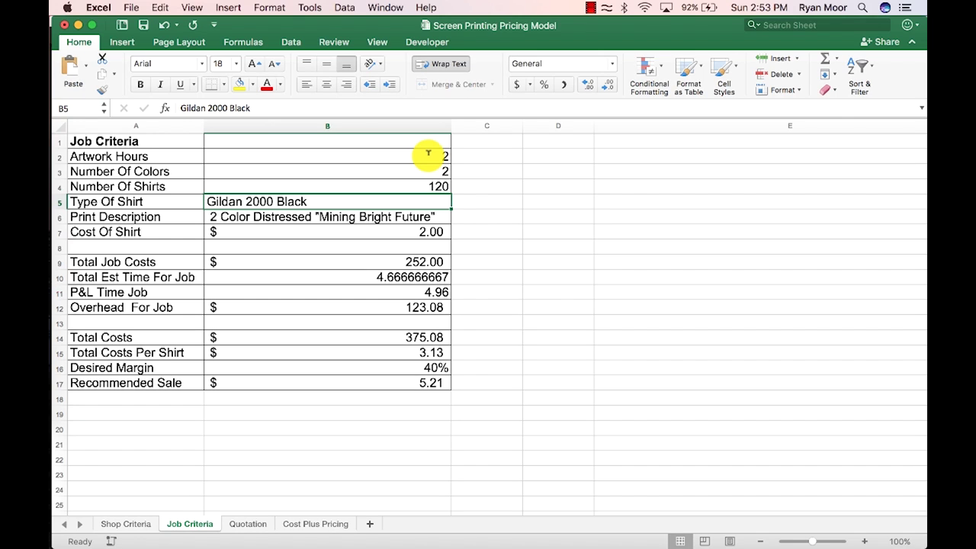
Review the job's print description, set Cost Of Shirt to 2.10, and check the Total Job Costs cell
left_click(305, 217)
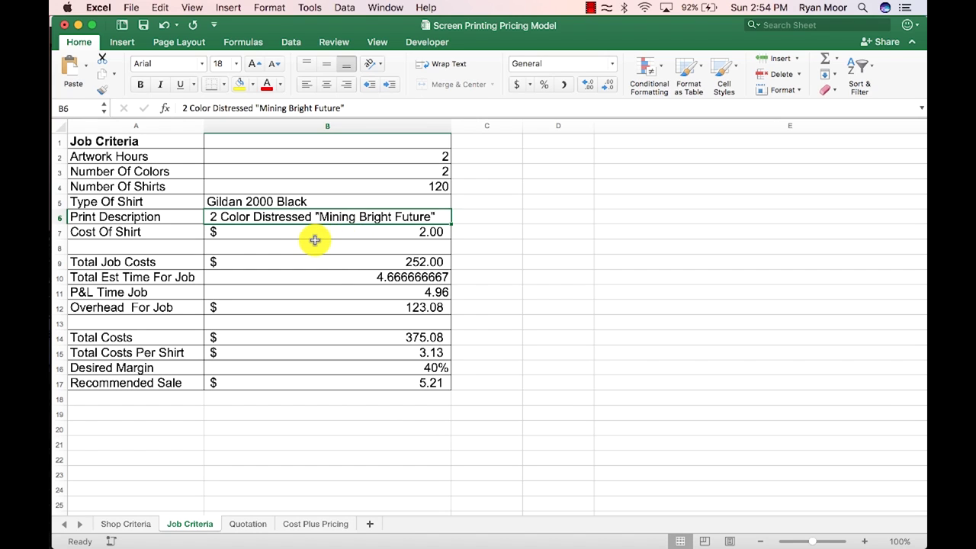
left_click(316, 238)
type("2")
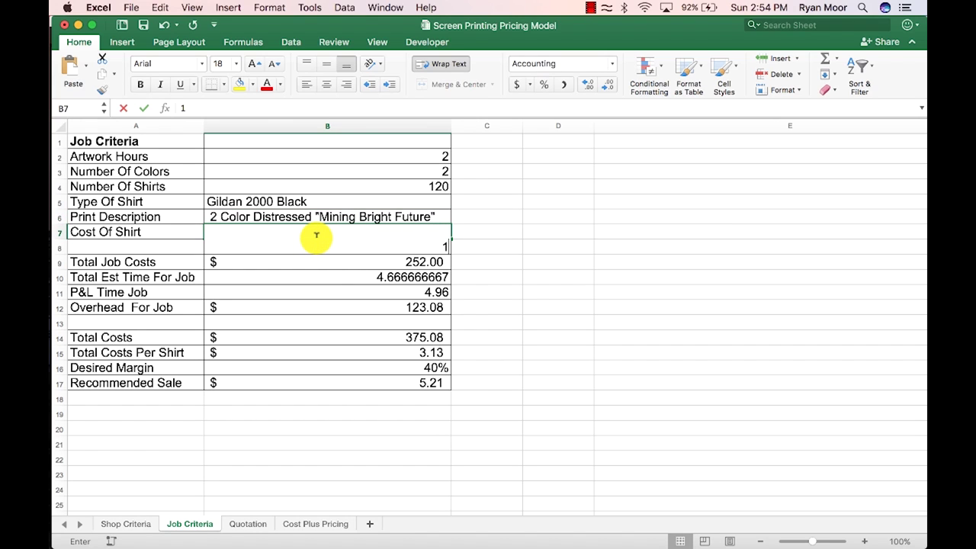
type(".1")
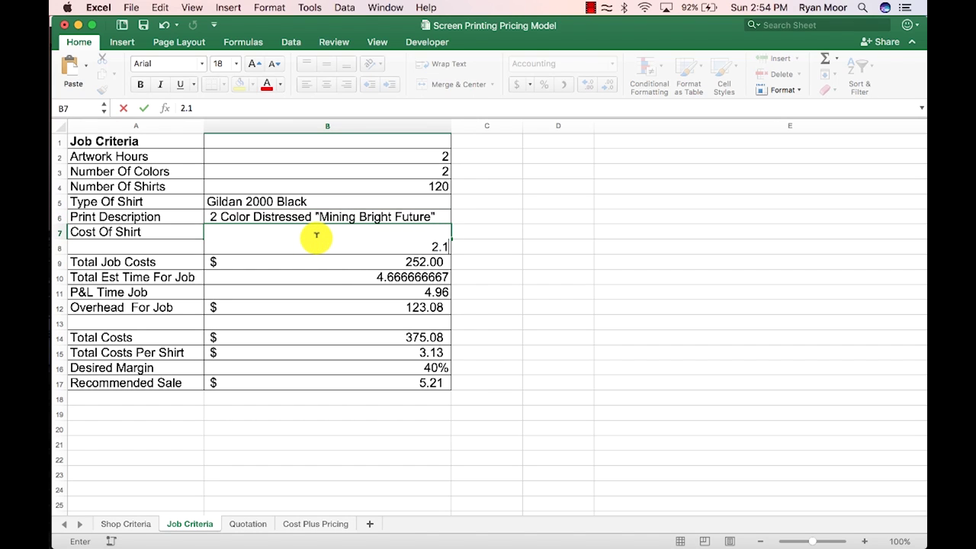
key("Tab")
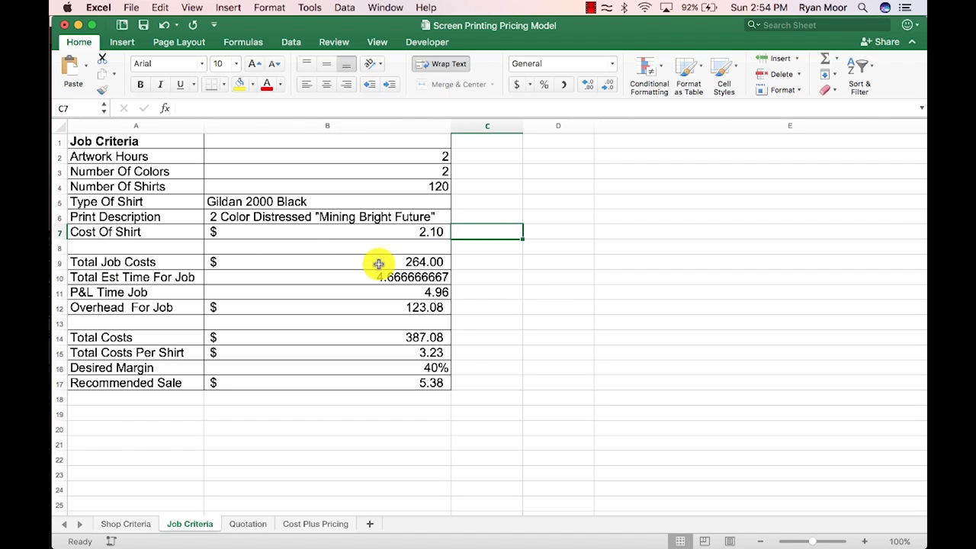
left_click(378, 263)
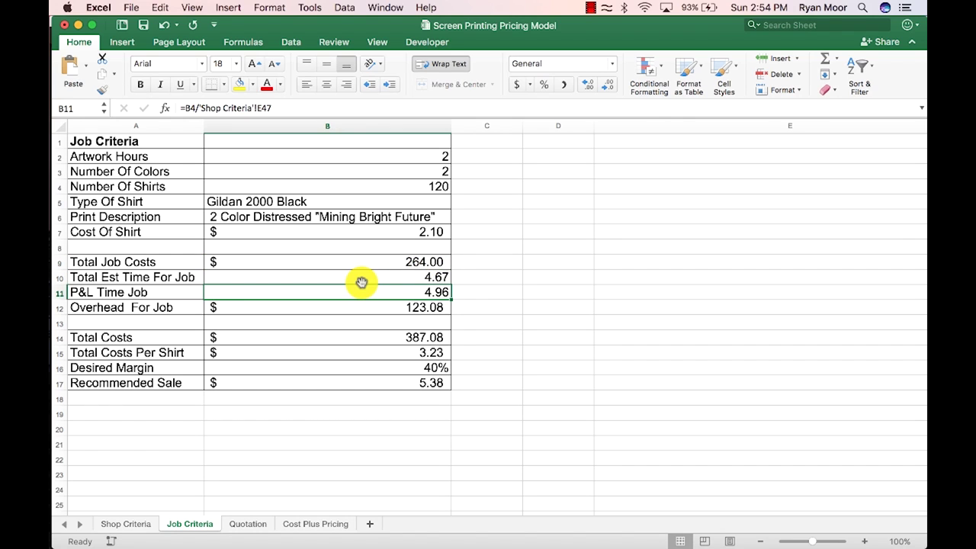
Examine the Total Est Time For Job and P&L Time Job formulas, and check the job time inputs on the Shop Criteria sheet
left_click(343, 272)
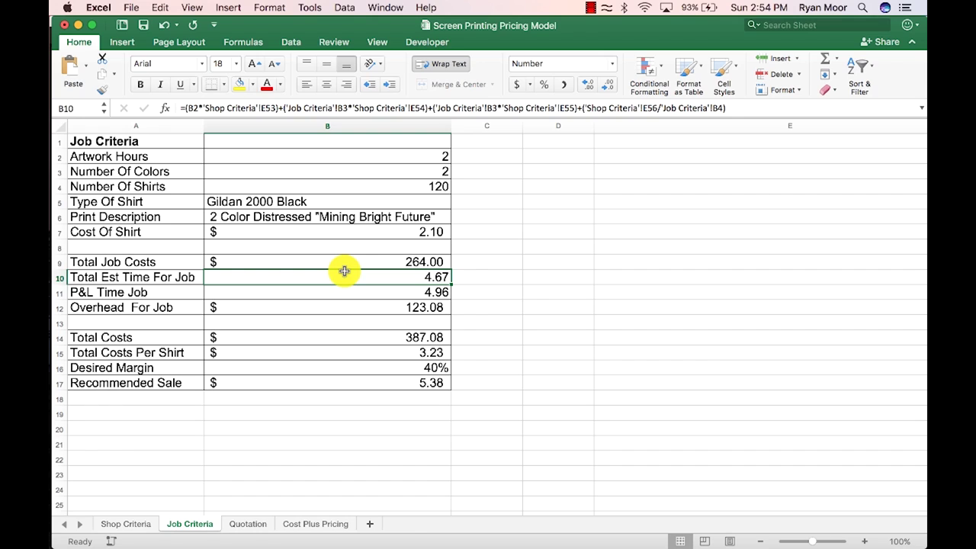
left_click(373, 295)
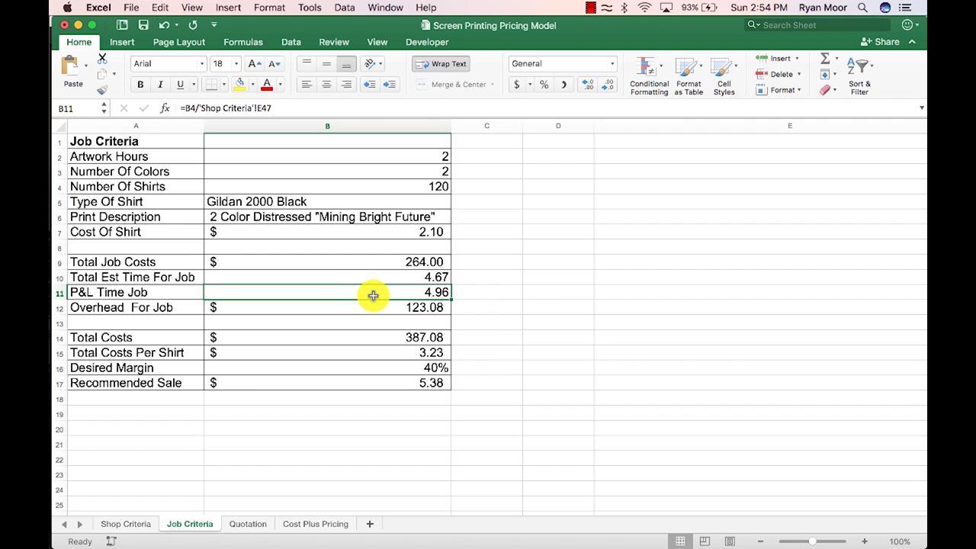
left_click(382, 275)
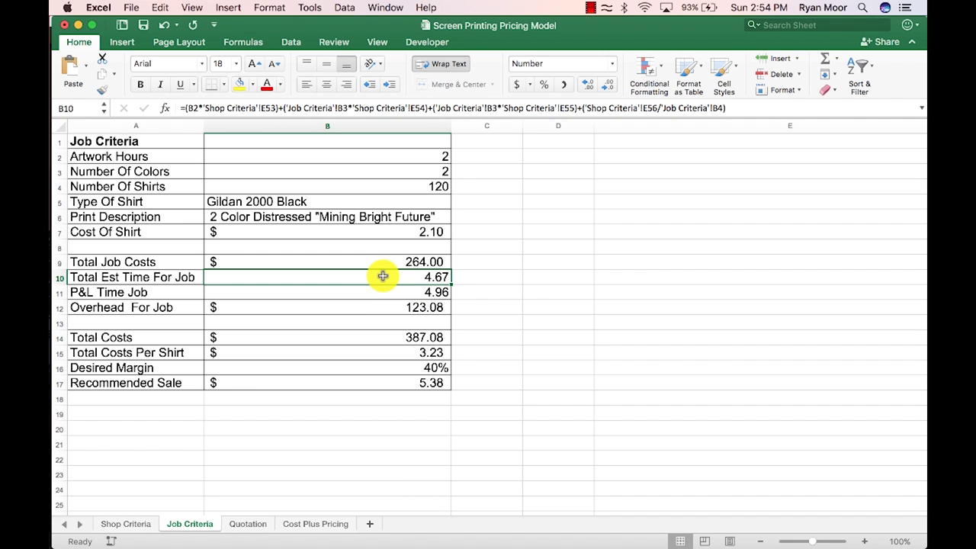
left_click(128, 524)
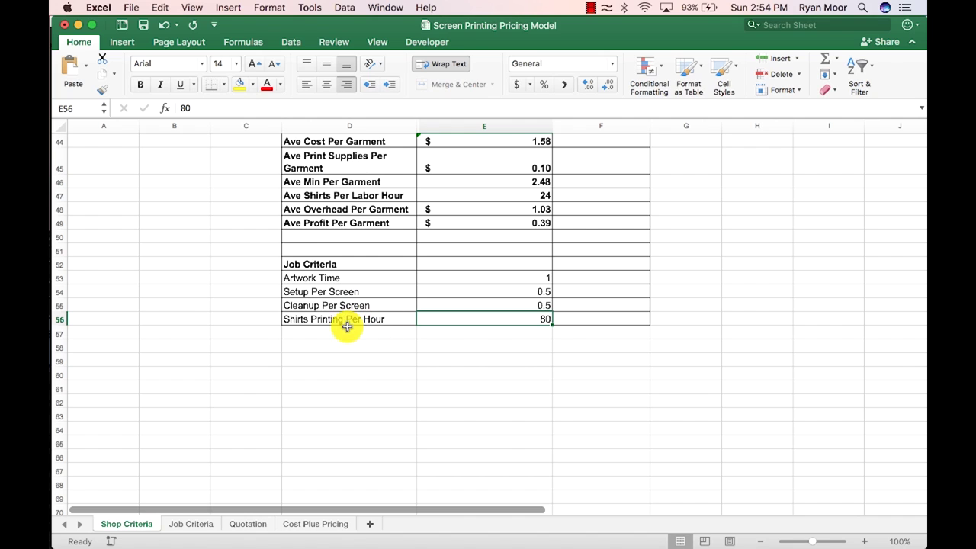
left_click(190, 524)
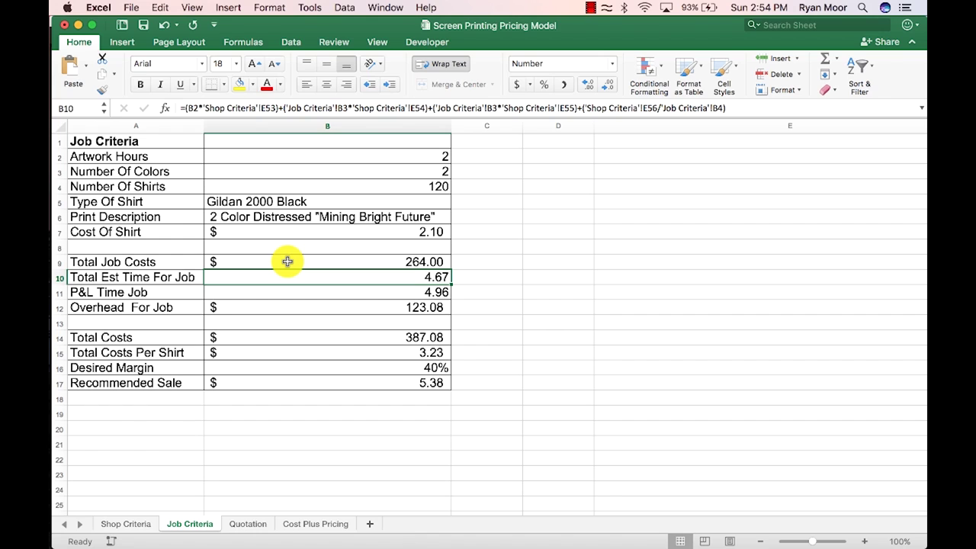
Compare the estimated job time with the P&L job time, and check the Shop Criteria averages behind the P&L figure
left_click_drag(414, 295, 412, 277)
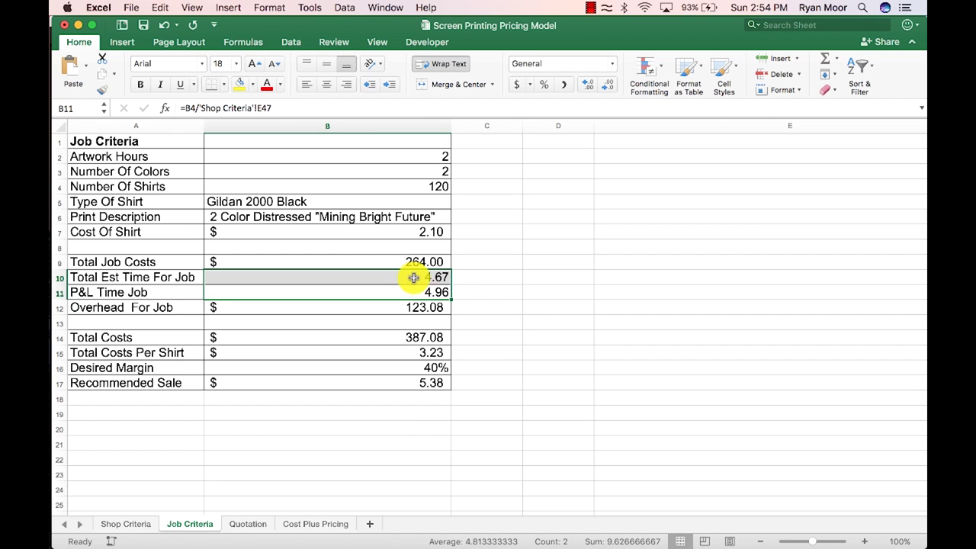
left_click(429, 294)
left_click(426, 281)
left_click_drag(428, 284, 428, 288)
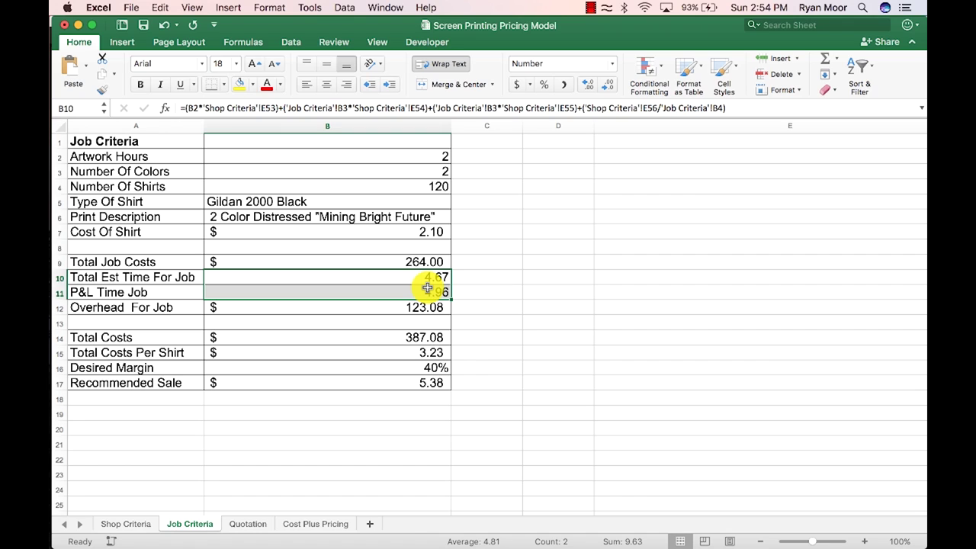
left_click(389, 276)
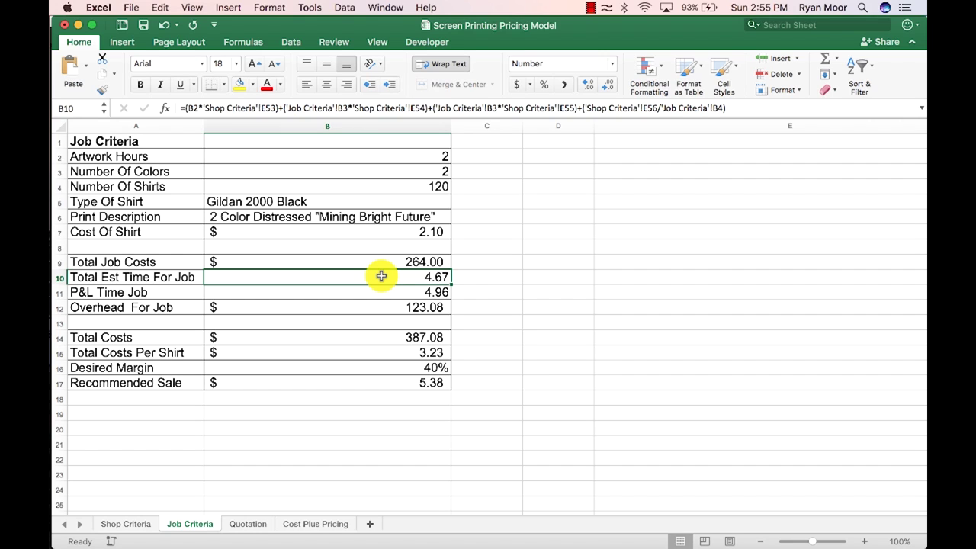
left_click(388, 293)
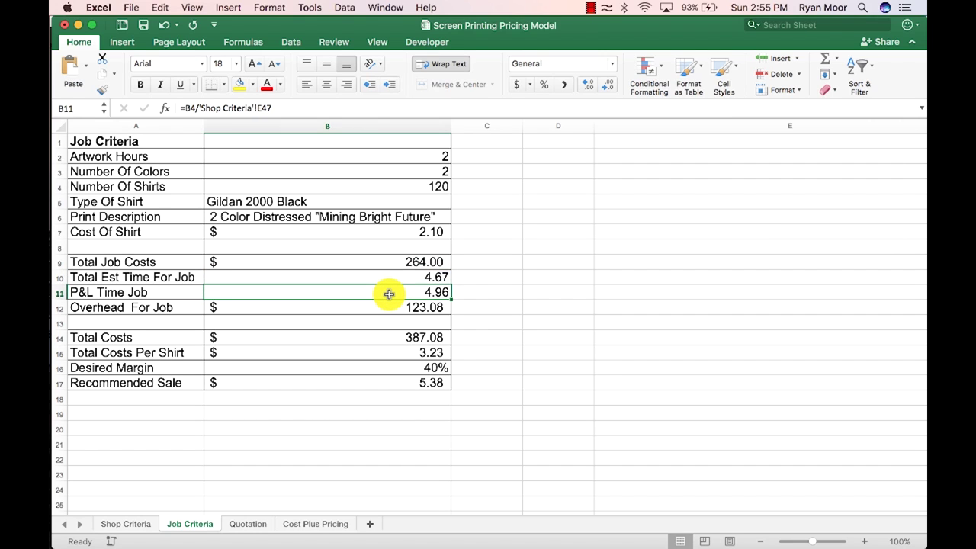
left_click(131, 526)
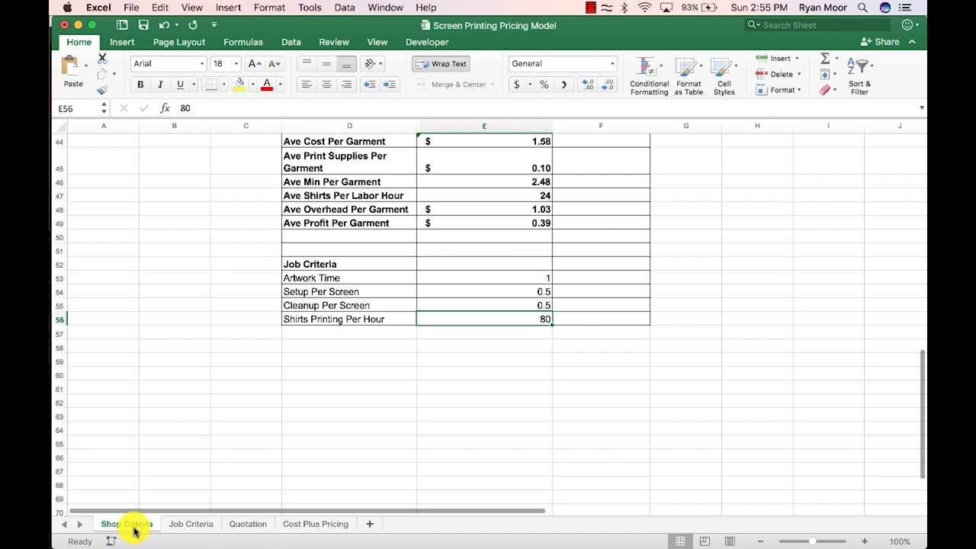
left_click(195, 531)
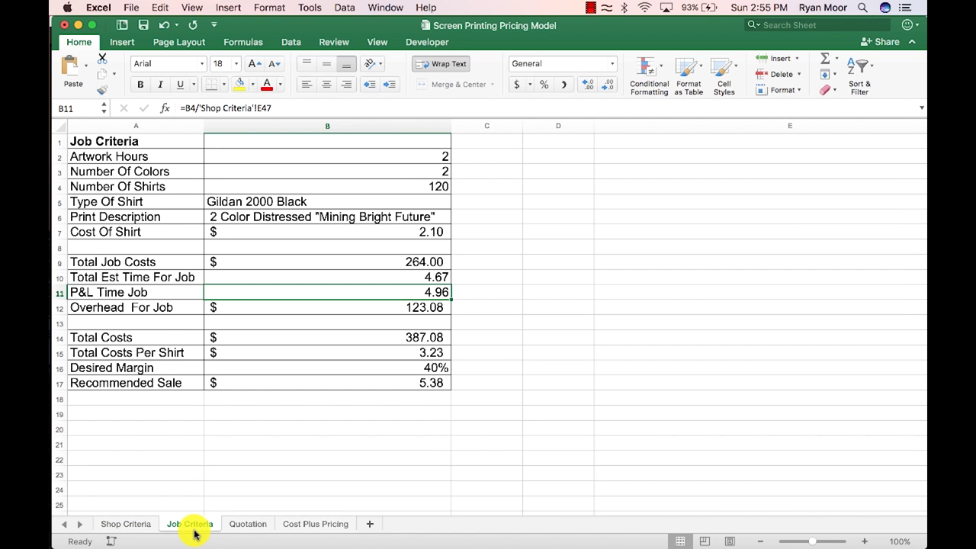
Examine the Overhead For Job formula and its source, Ave Overhead Per Garment, on the Shop Criteria sheet
left_click(392, 308)
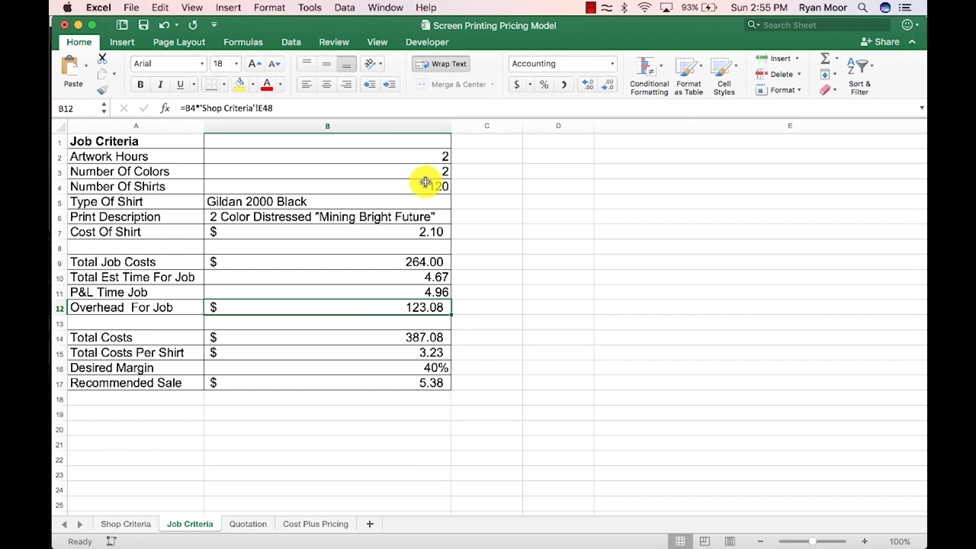
left_click(127, 525)
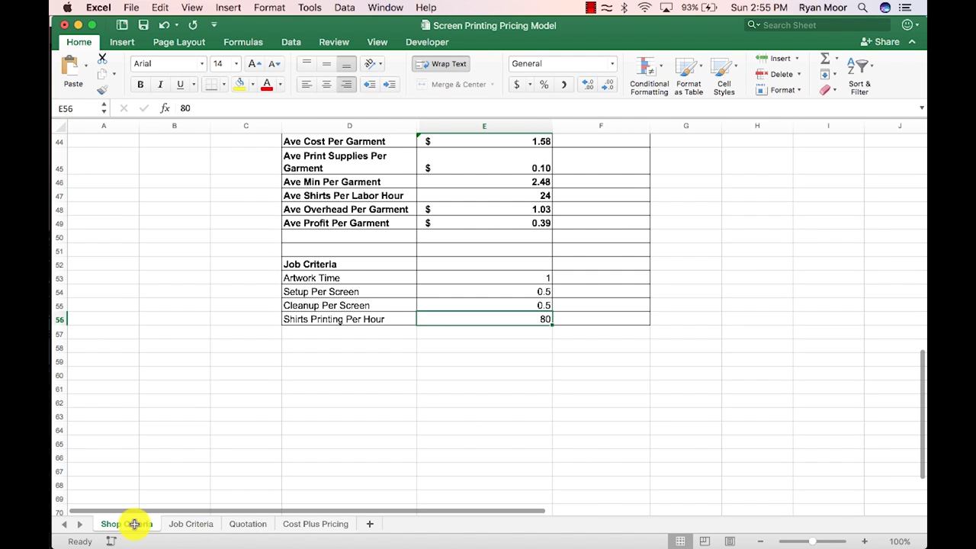
scroll(429, 358, "up", 1)
scroll(428, 359, "up", 1)
left_click(522, 238)
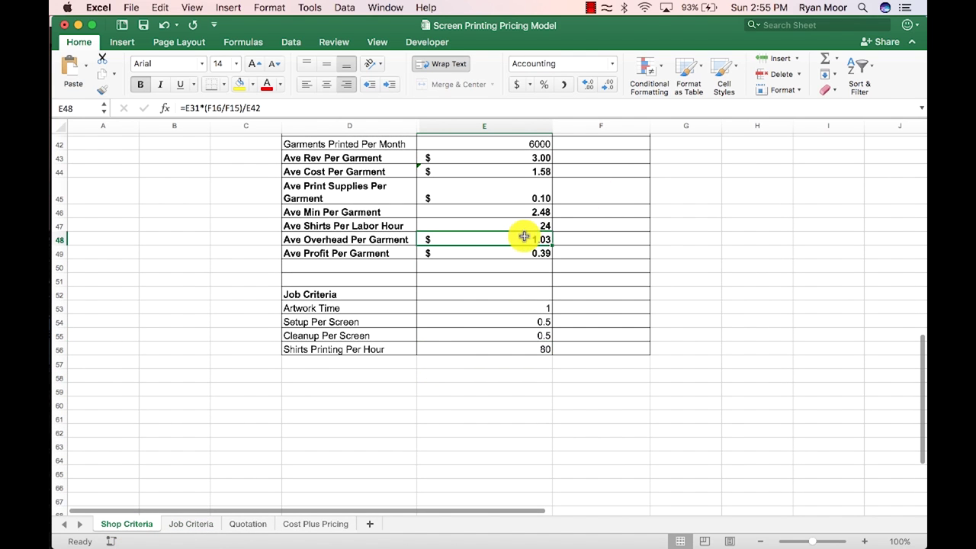
On the Job Criteria sheet, examine the Total Costs, Total Costs Per Shirt, Desired Margin and Recommended Sale cells
left_click(191, 525)
scroll(438, 309, "down", 3)
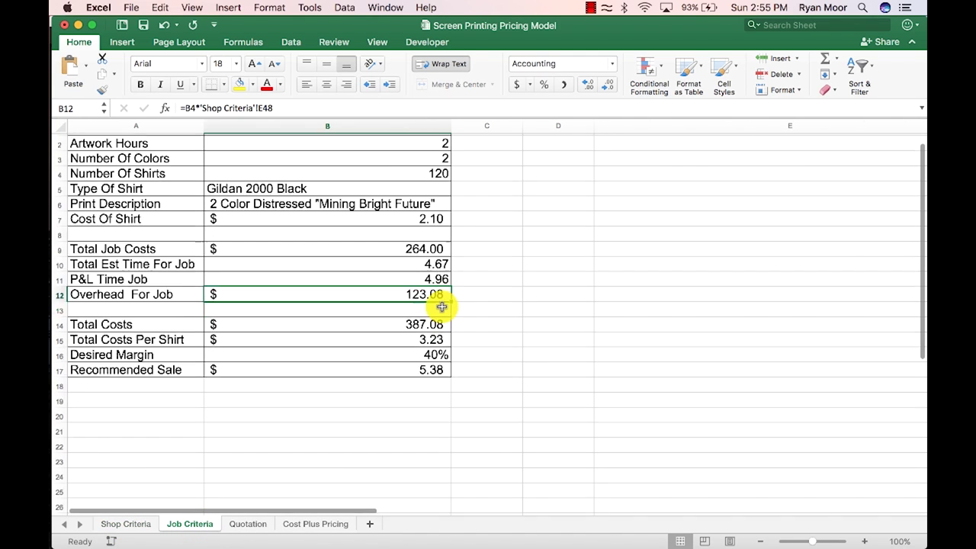
left_click(421, 288)
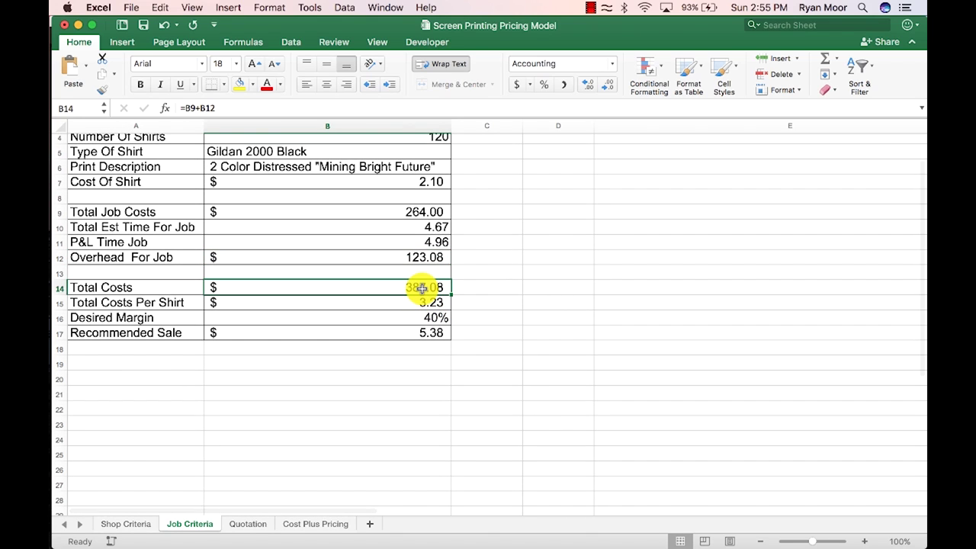
left_click(418, 302)
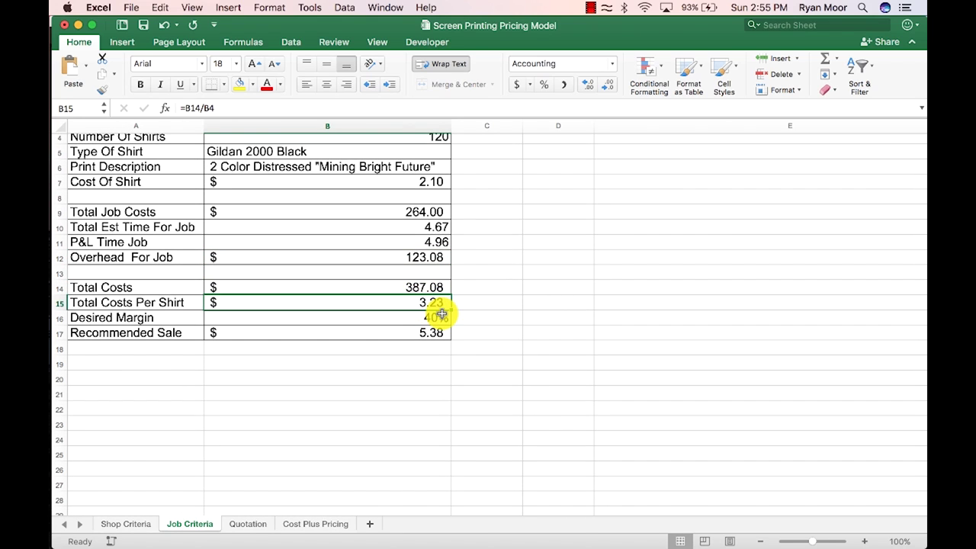
left_click(435, 318)
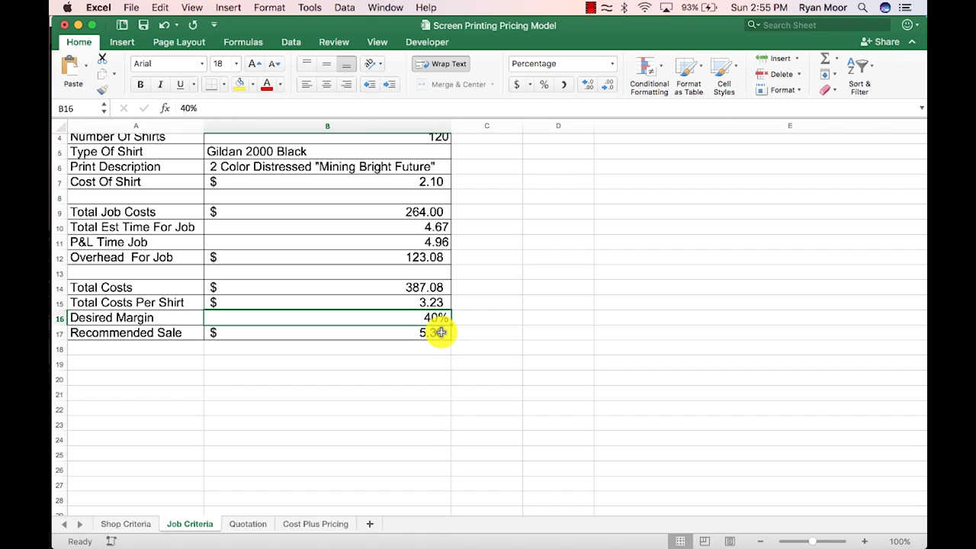
left_click(438, 332)
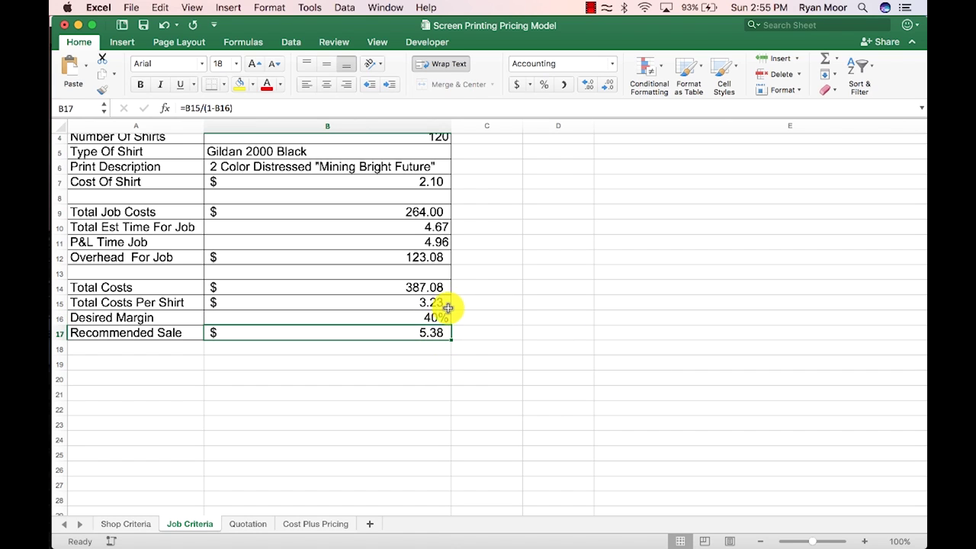
Set Desired Margin to 50% and check the Recommended Sale cell
left_click(428, 316)
type("50")
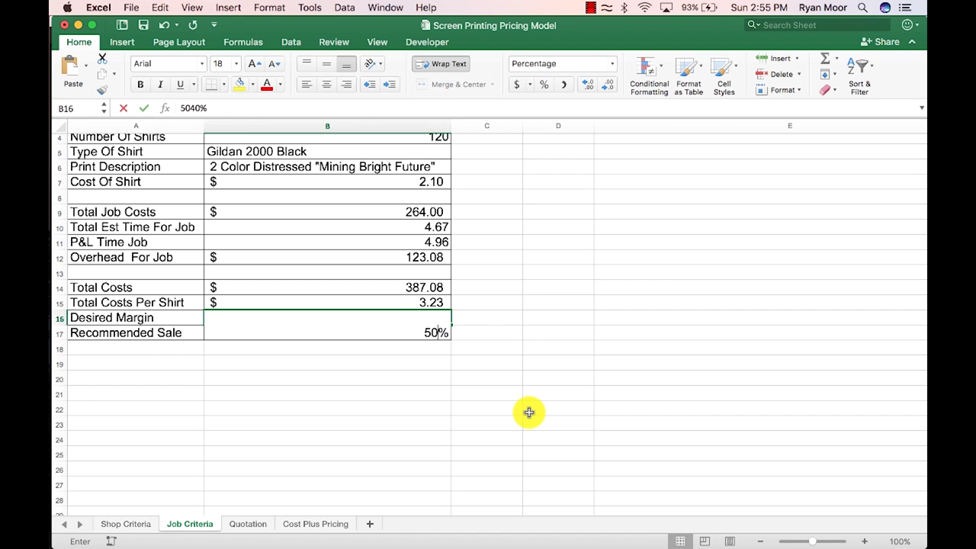
key("Tab")
left_click(420, 335)
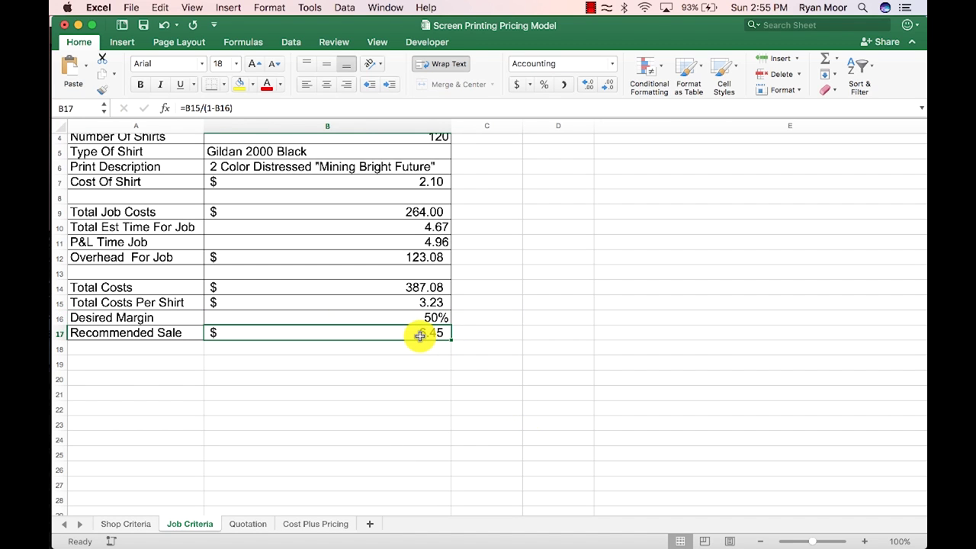
Review the Quotation sheet's line item, including unit price, tax and amount, and select the T-shirt mockup picture
scroll(353, 308, "up", 2)
scroll(353, 307, "down", 8)
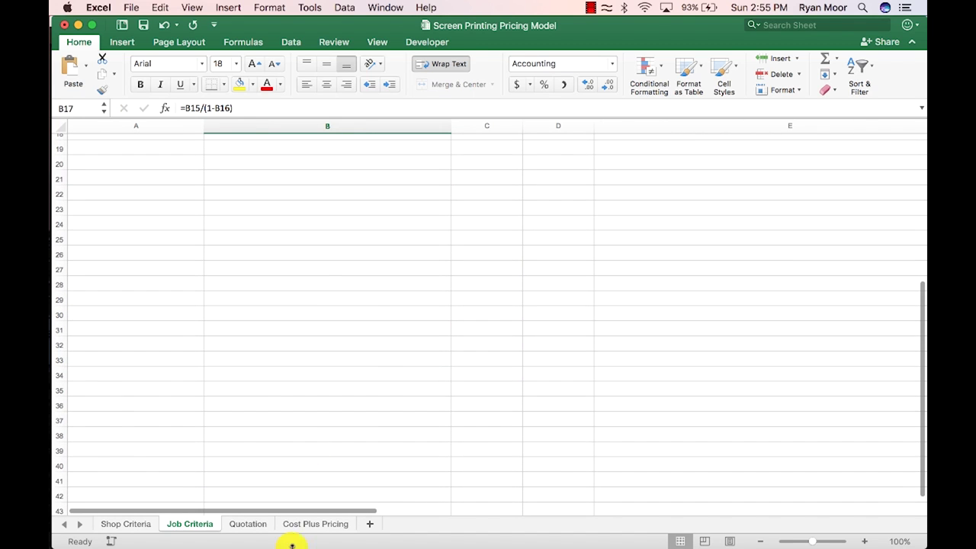
left_click(248, 524)
scroll(428, 220, "up", 3)
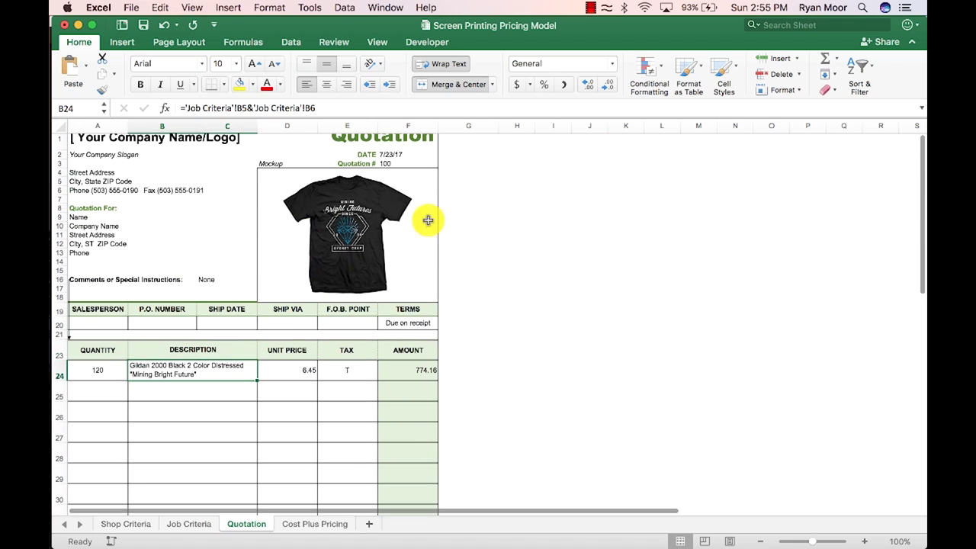
left_click(589, 261)
left_click(294, 370)
left_click(351, 373)
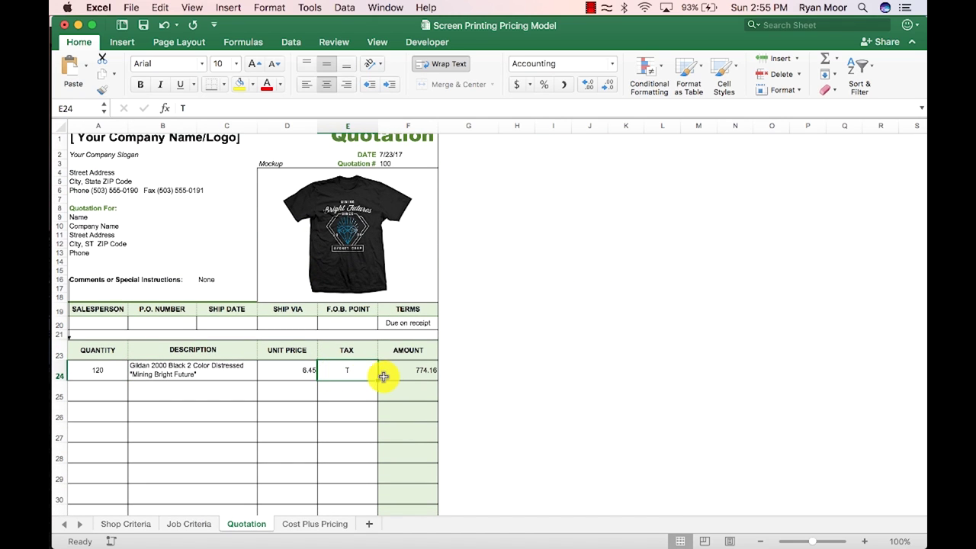
left_click(388, 371)
left_click(389, 218)
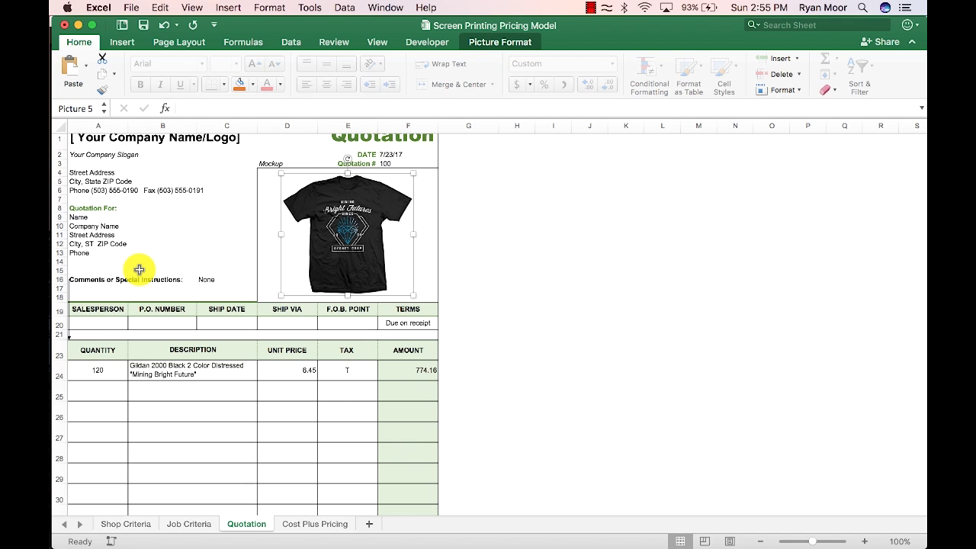
Review the whole quotation, from the company and customer details down to the subtotal, sales tax and total
scroll(139, 270, "down", 5)
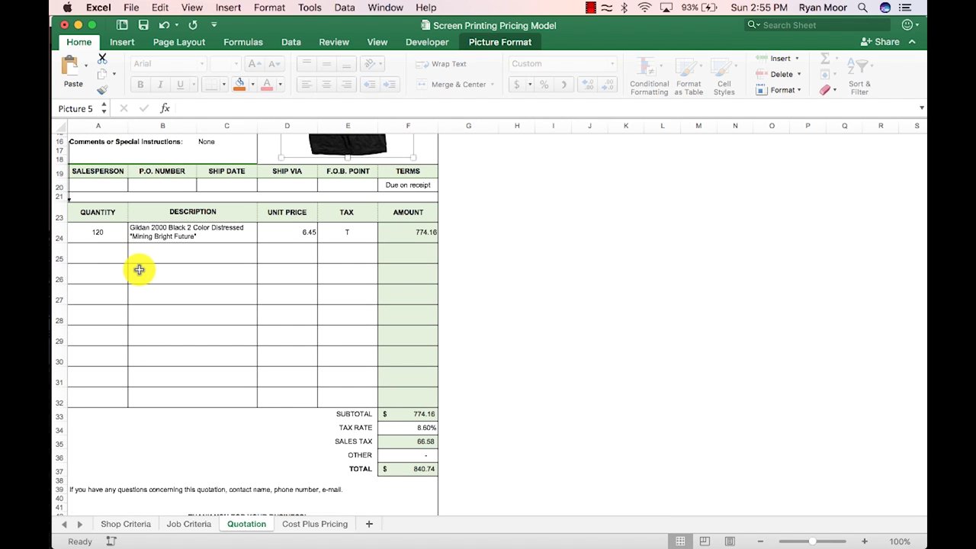
scroll(139, 269, "up", 5)
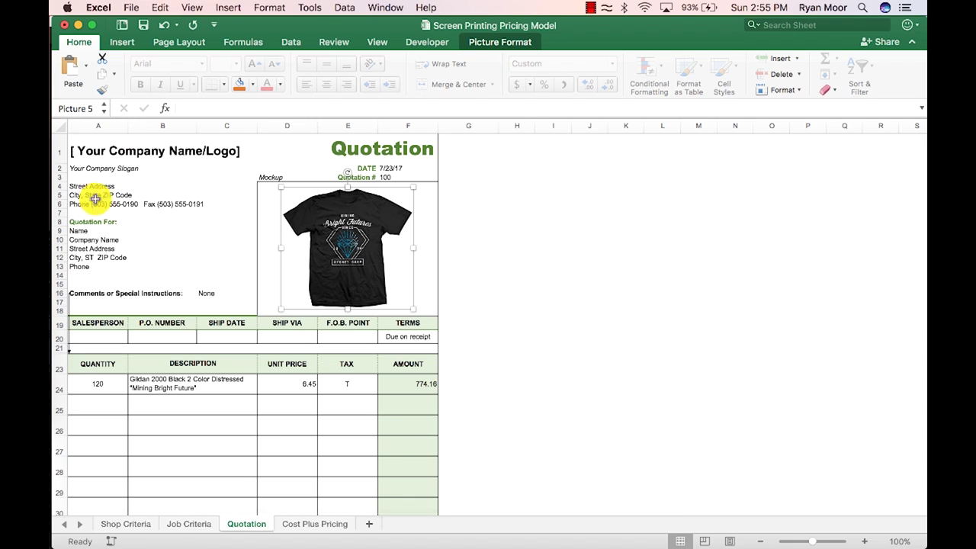
scroll(371, 204, "down", 5)
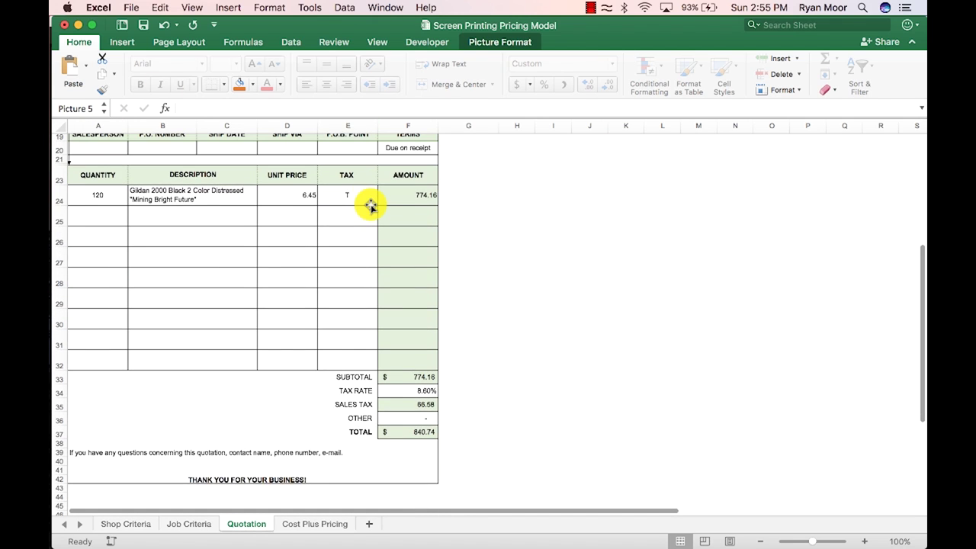
scroll(390, 374, "up", 5)
scroll(382, 289, "down", 3)
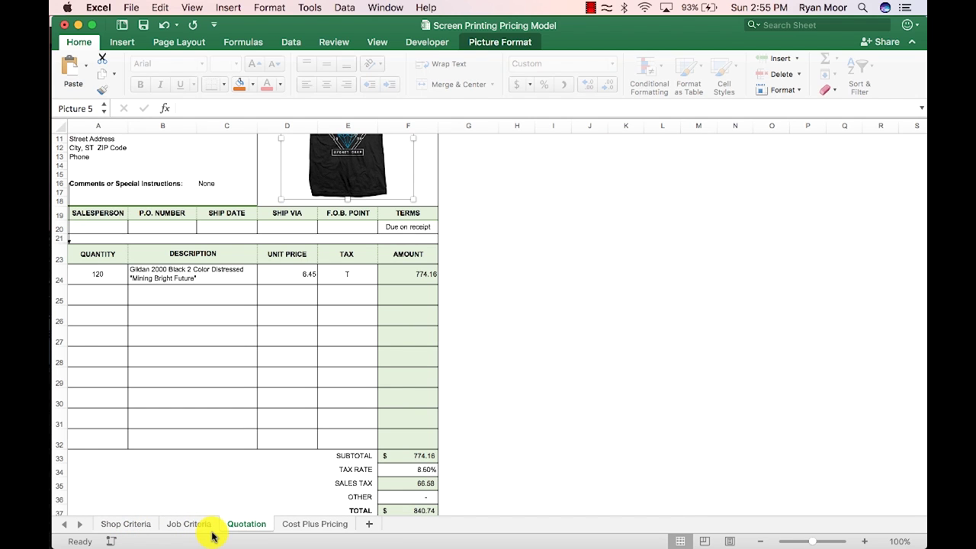
scroll(290, 399, "down", 5)
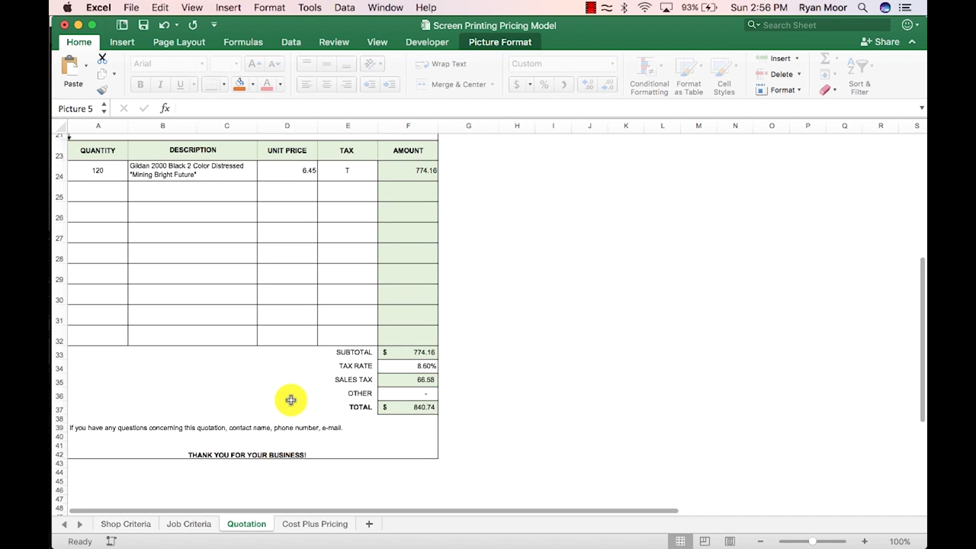
Return to the Job Criteria sheet and review how Desired Margin and Total Costs Per Shirt determine Recommended Sale
left_click(188, 524)
scroll(257, 350, "up", 5)
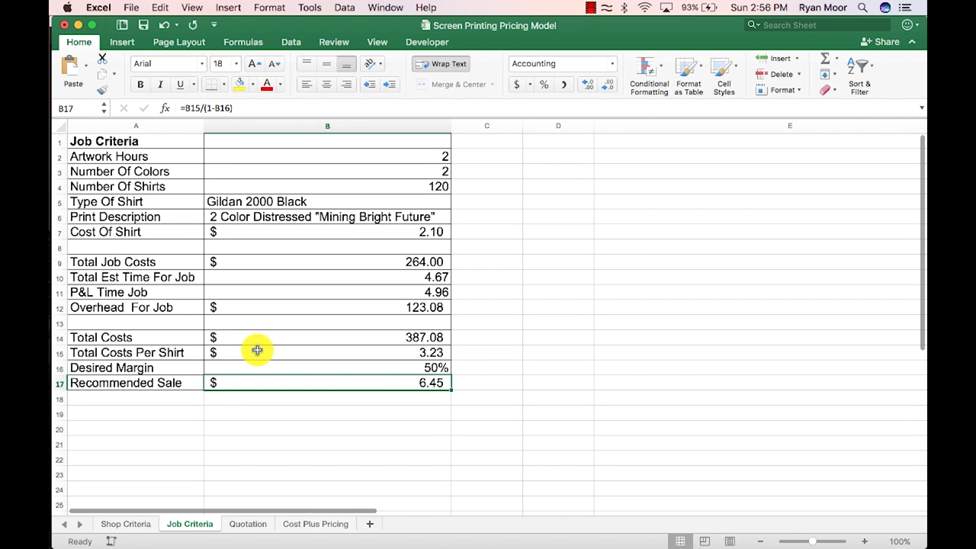
left_click(415, 368)
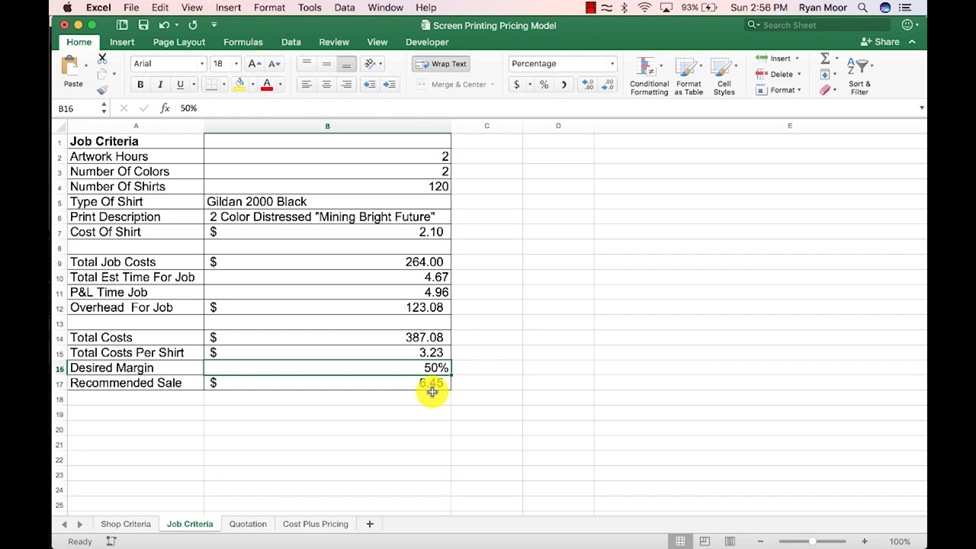
left_click(430, 354)
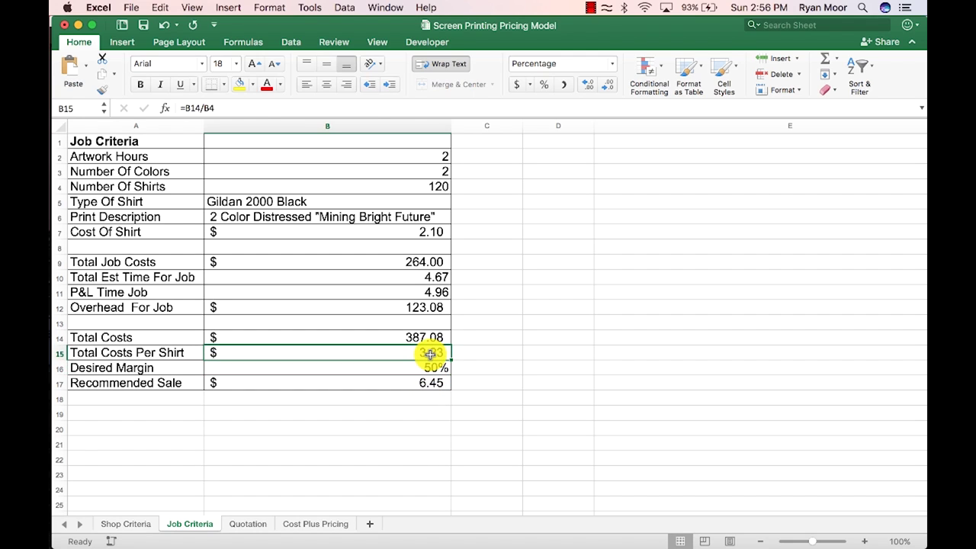
left_click(430, 382)
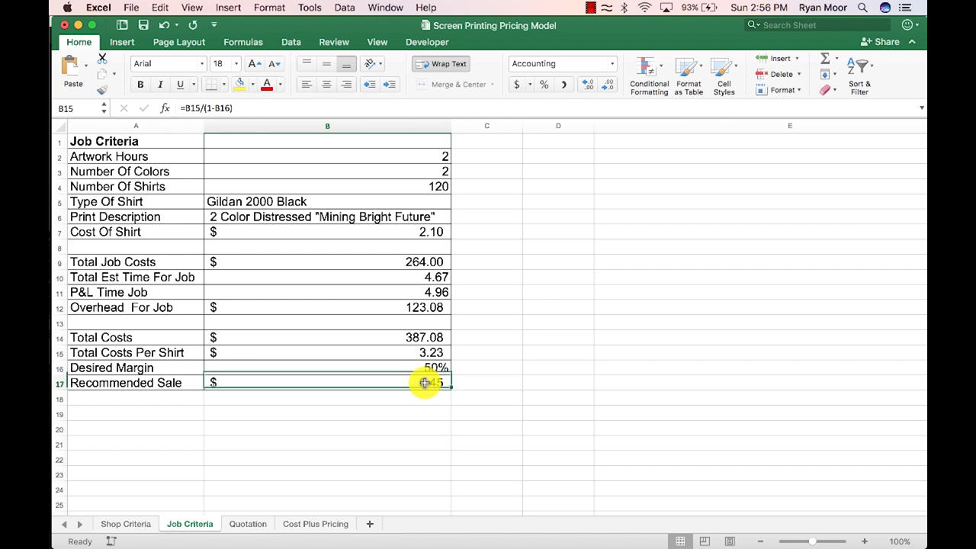
left_click(429, 369)
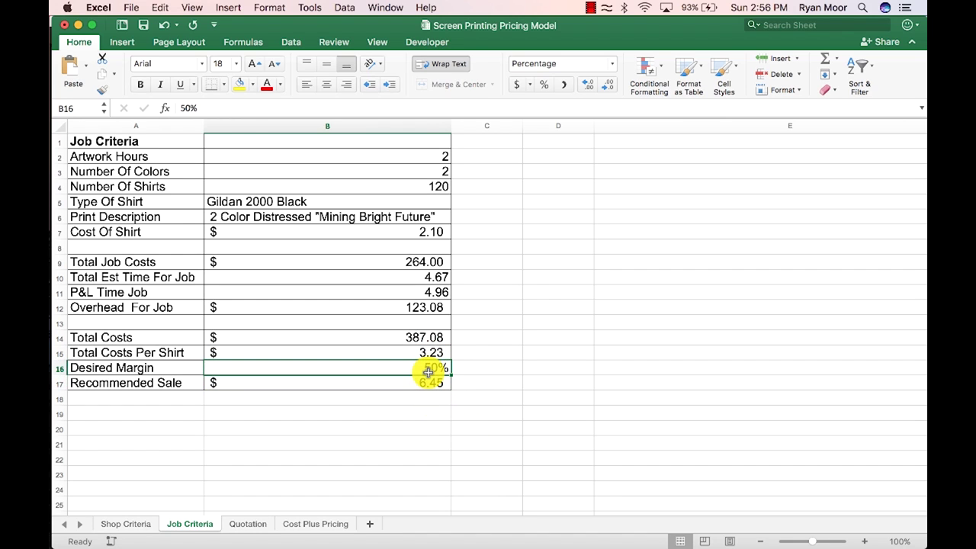
Set Desired Margin to 10% and check the Recommended Sale cell
type("10")
key("Tab")
left_click(427, 385)
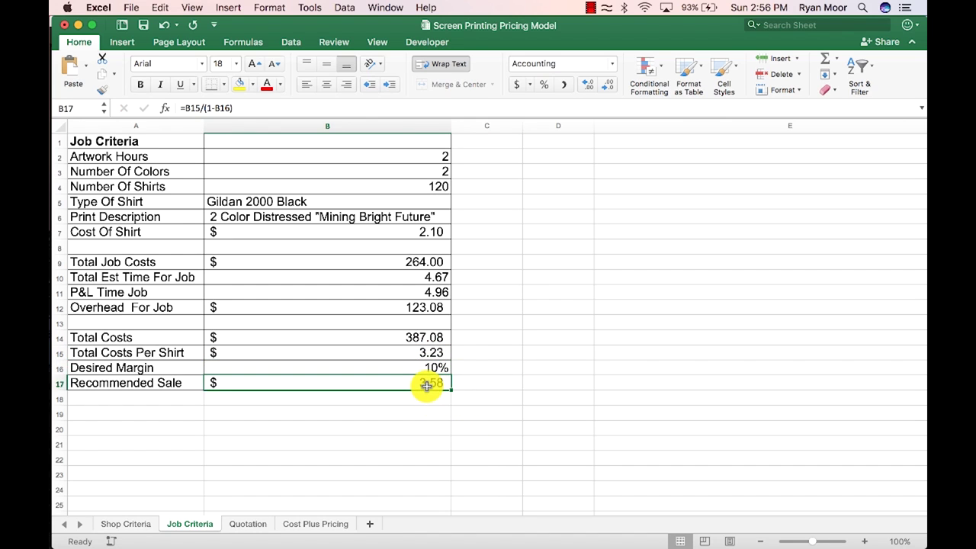
Return Desired Margin to 50% and select the Recommended Sale cell to review its formula
left_click(435, 366)
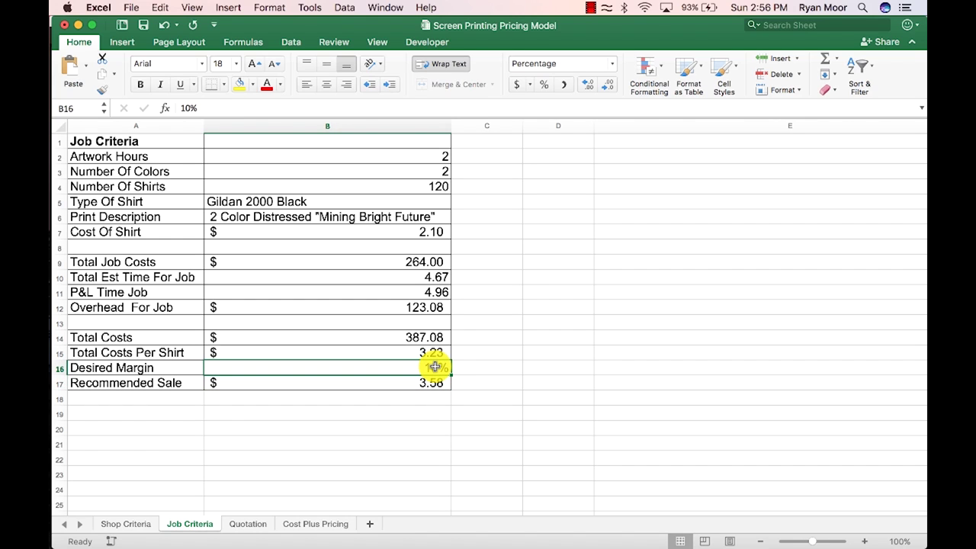
type("50")
key("Tab")
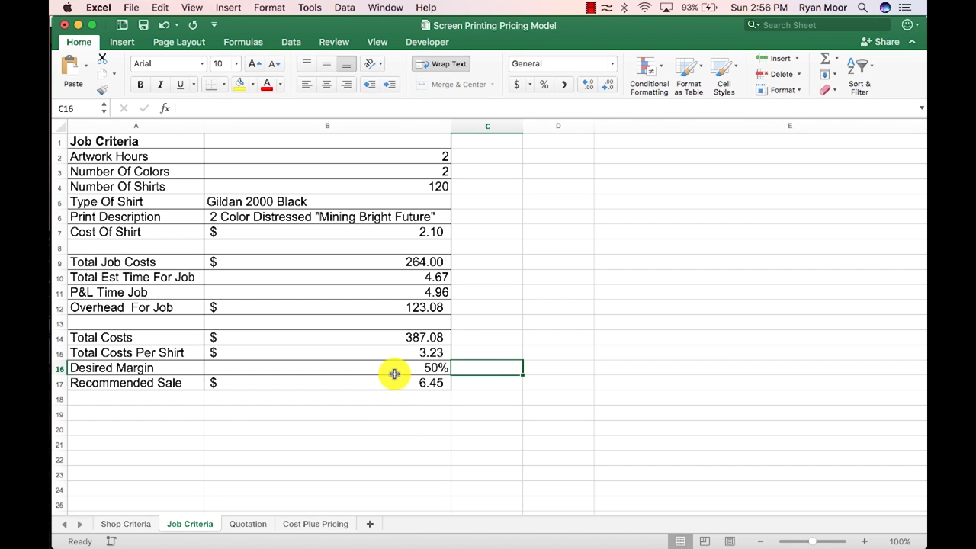
left_click(393, 380)
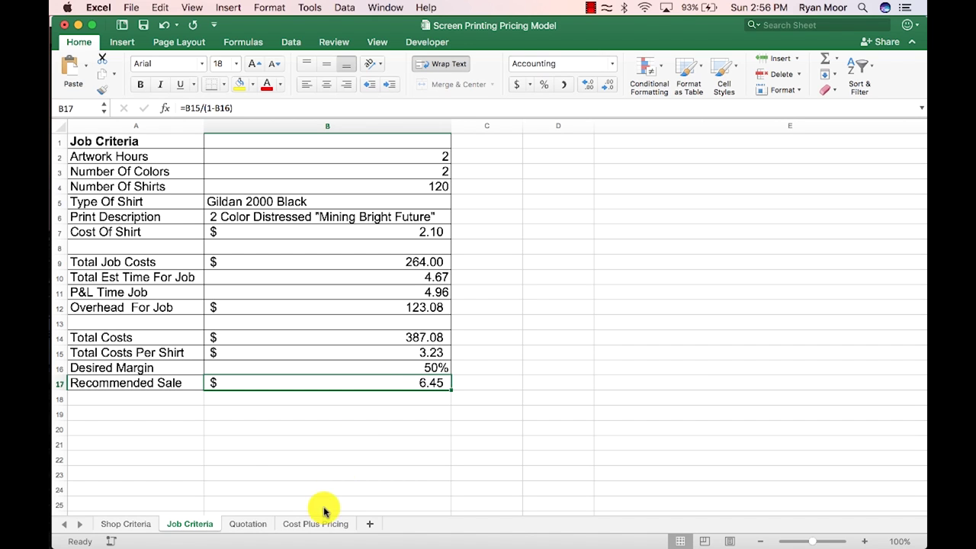
On the Shop Criteria sheet, set the Employee 3 Payroll and Taxes dollars to 2000
left_click(126, 525)
scroll(393, 406, "up", 5)
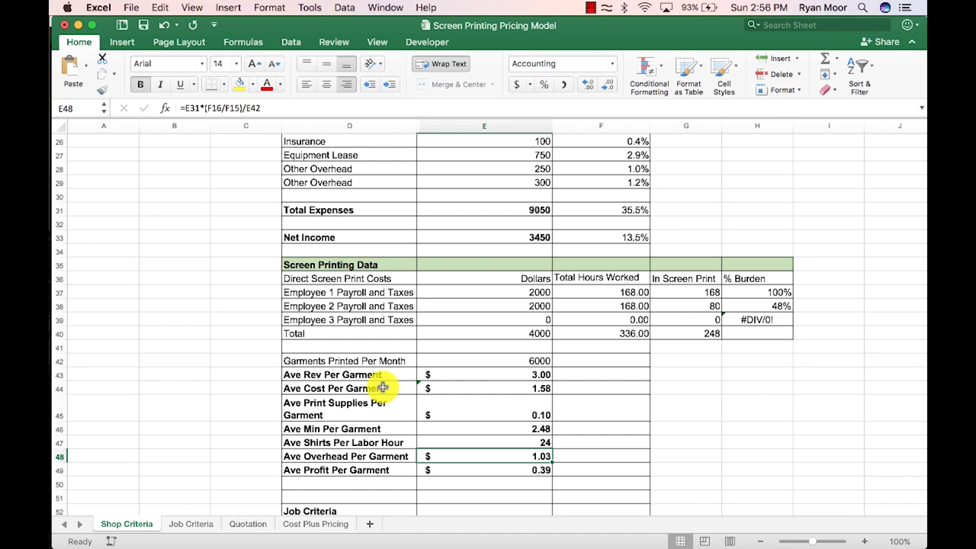
scroll(383, 388, "down", 2)
scroll(383, 387, "up", 3)
scroll(383, 387, "down", 1)
scroll(383, 388, "down", 1)
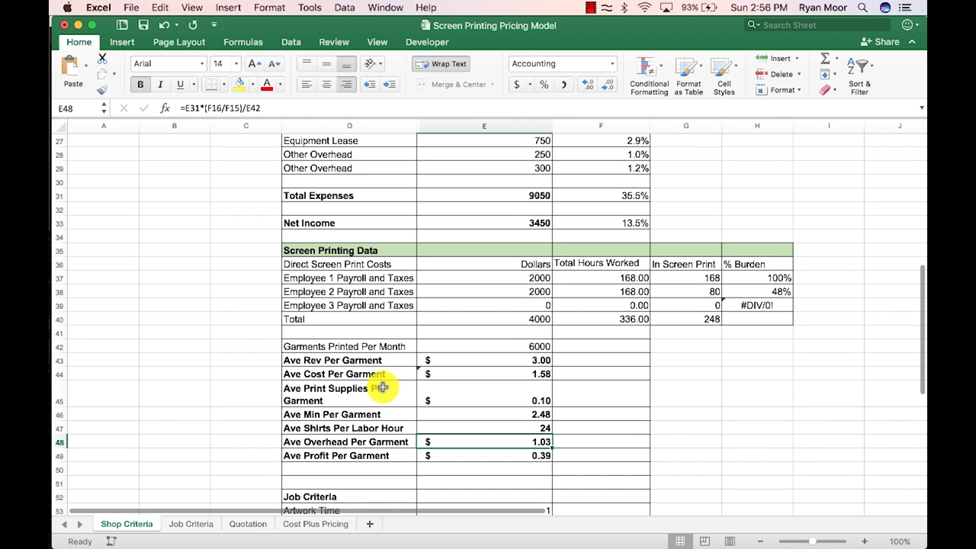
left_click(533, 306)
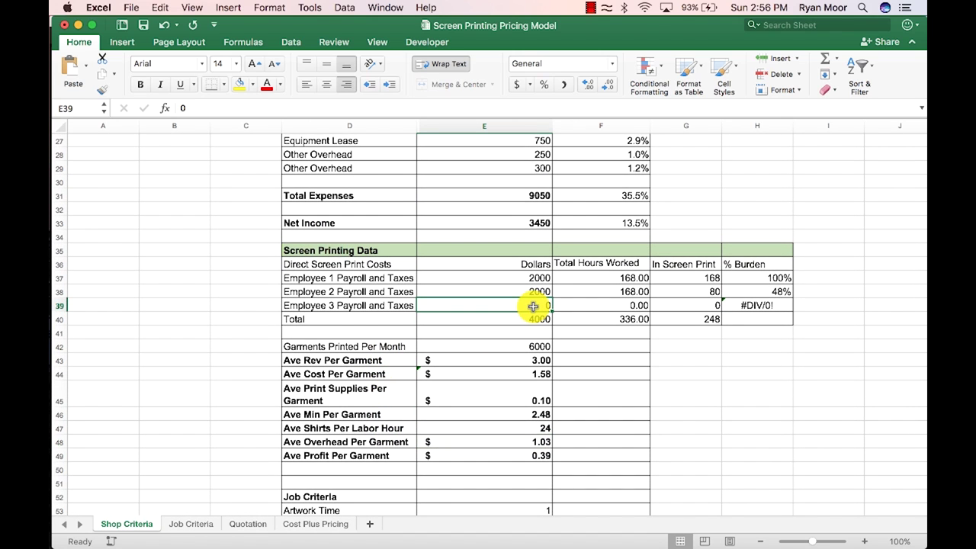
type("2000")
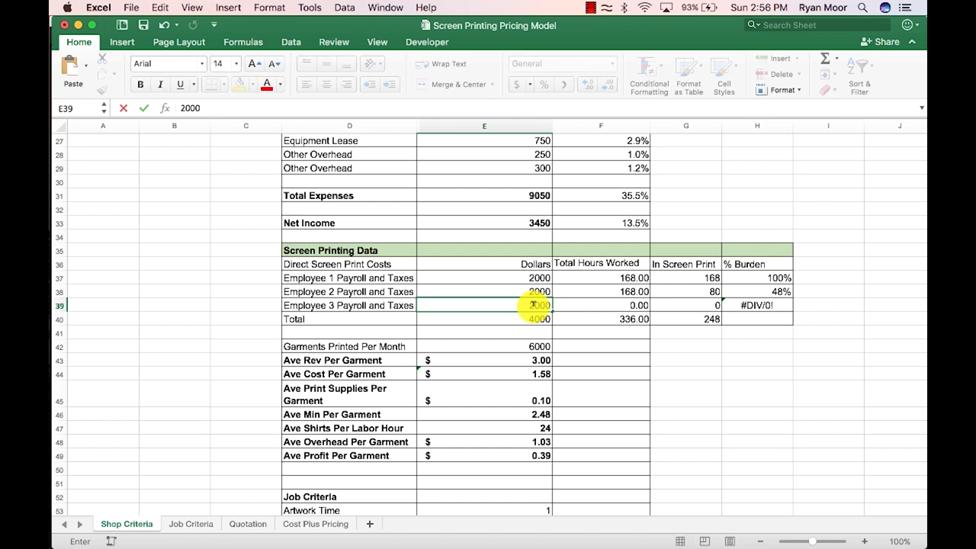
key("Return")
Set Employee 2's In Screen Print hours to 168 and Employee 3's Total Hours Worked to 80
left_click(713, 290)
type("16")
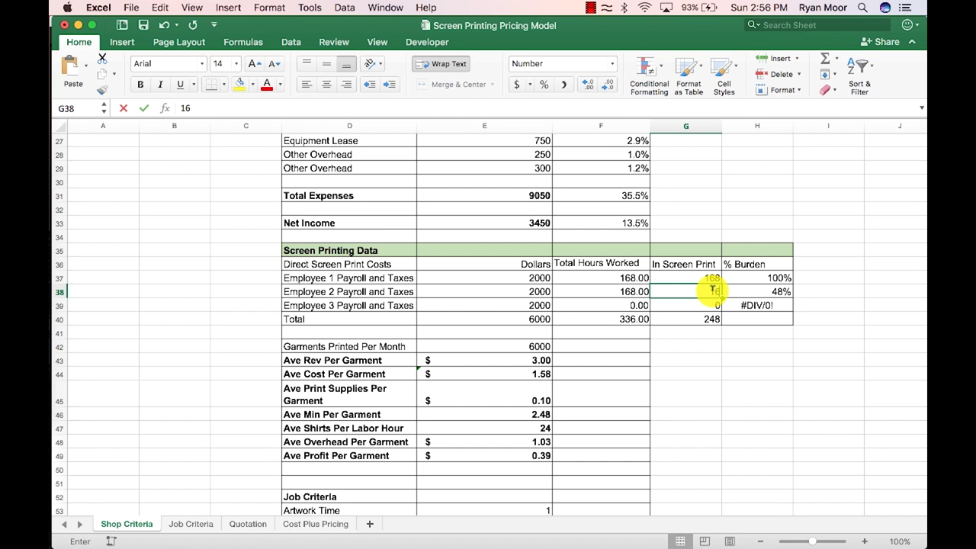
type("9")
key("Tab")
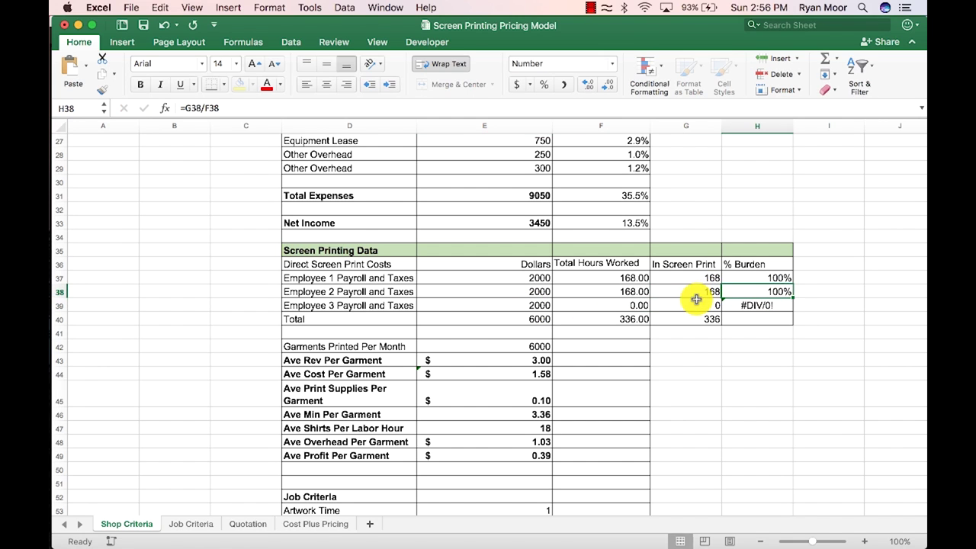
left_click(638, 304)
type("16")
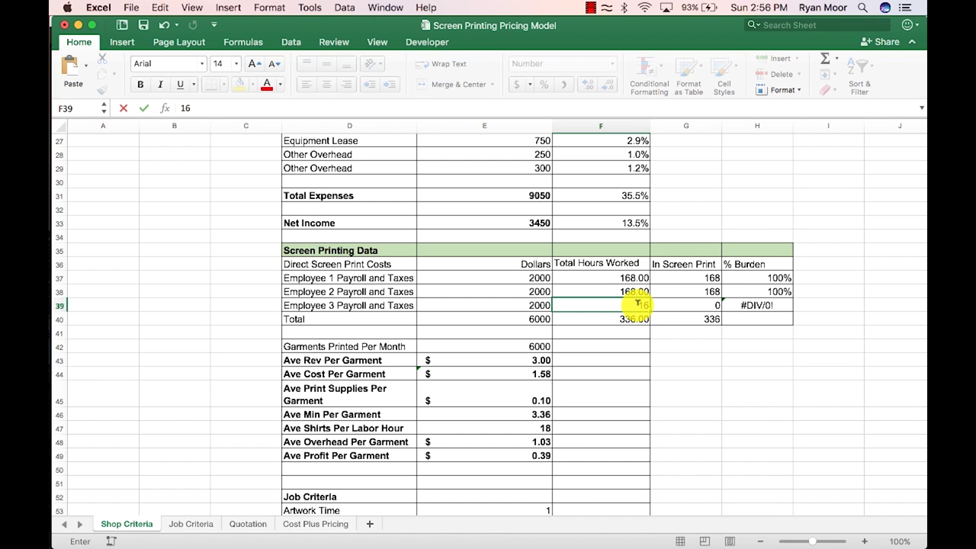
key("Tab")
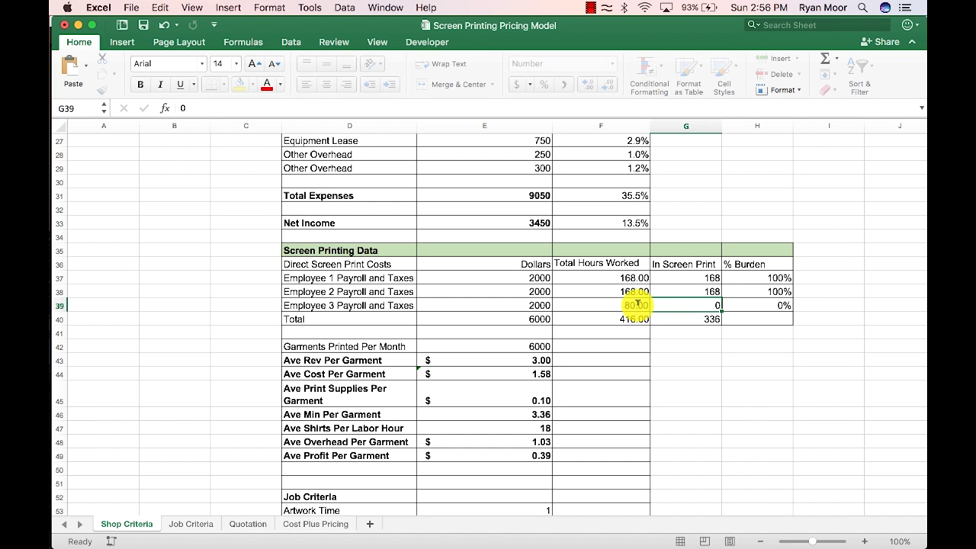
Set Garments Printed Per Month to 12000 in the Screen Printing Data
scroll(508, 338, "down", 3)
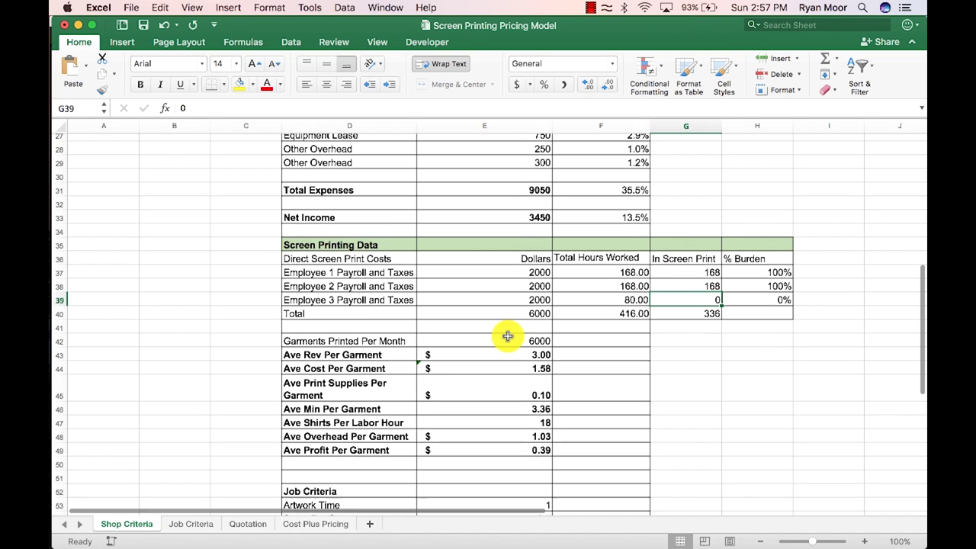
left_click(522, 304)
type("120")
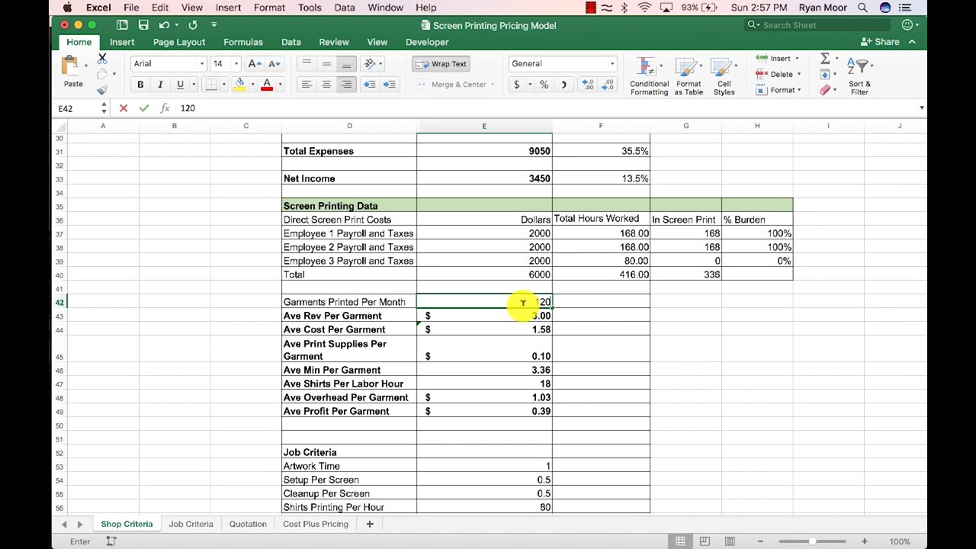
key("Tab")
Set the Payroll amount under Expenses to 7000
scroll(533, 305, "up", 5)
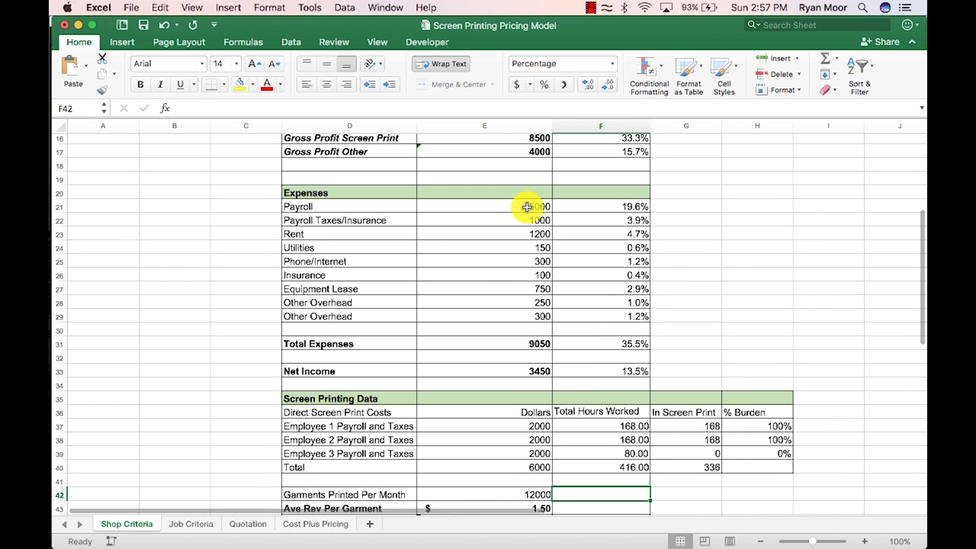
left_click(527, 206)
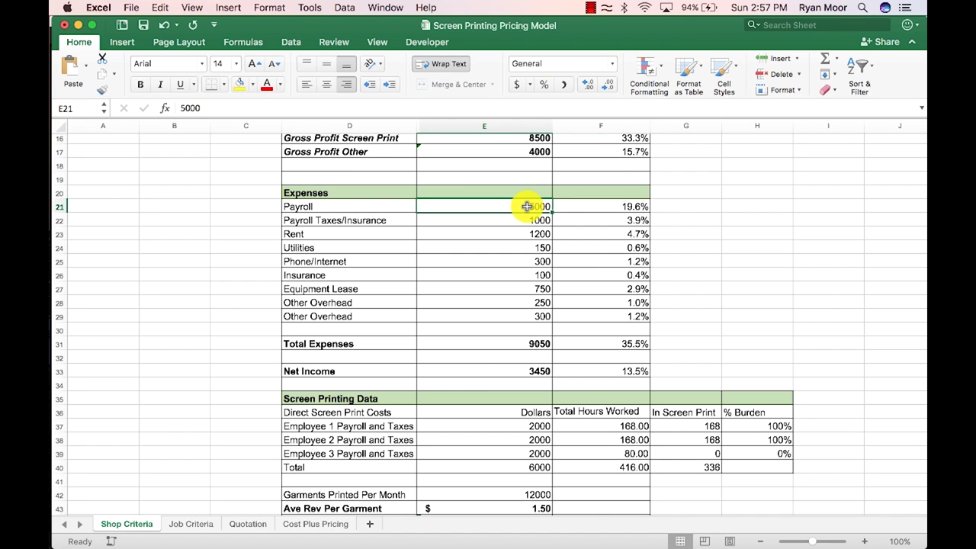
type("7000")
key("Tab")
Set the Utilities expense to 300 and the Insurance expense to 200
left_click(529, 239)
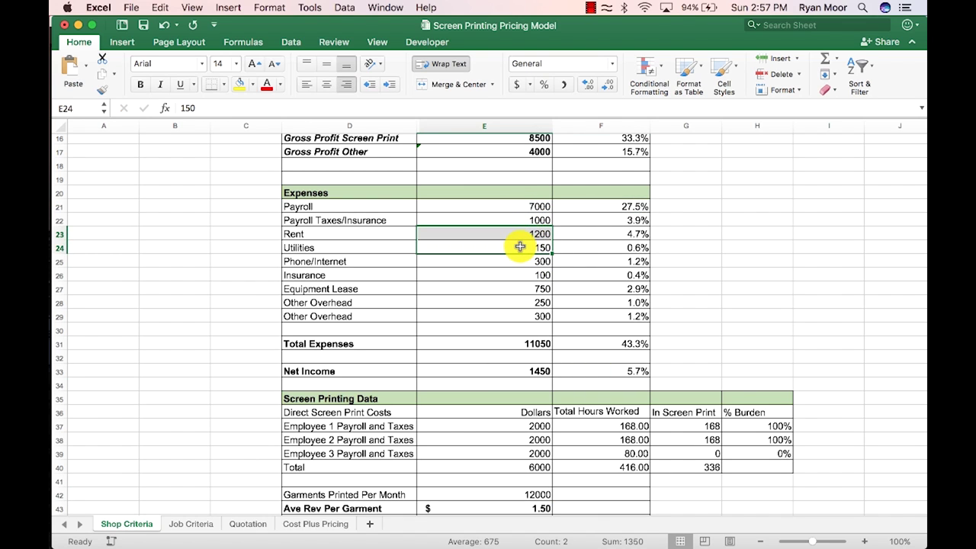
left_click(520, 246)
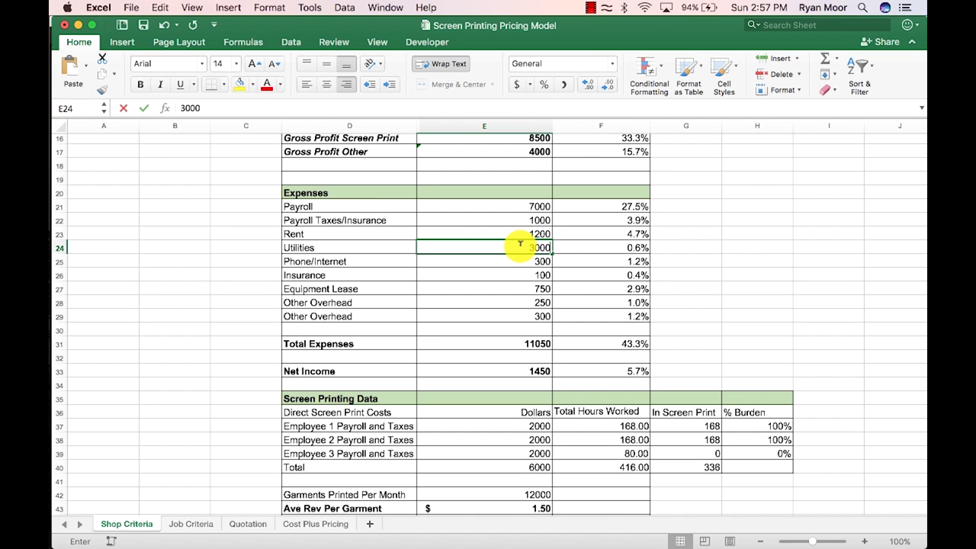
key("Return")
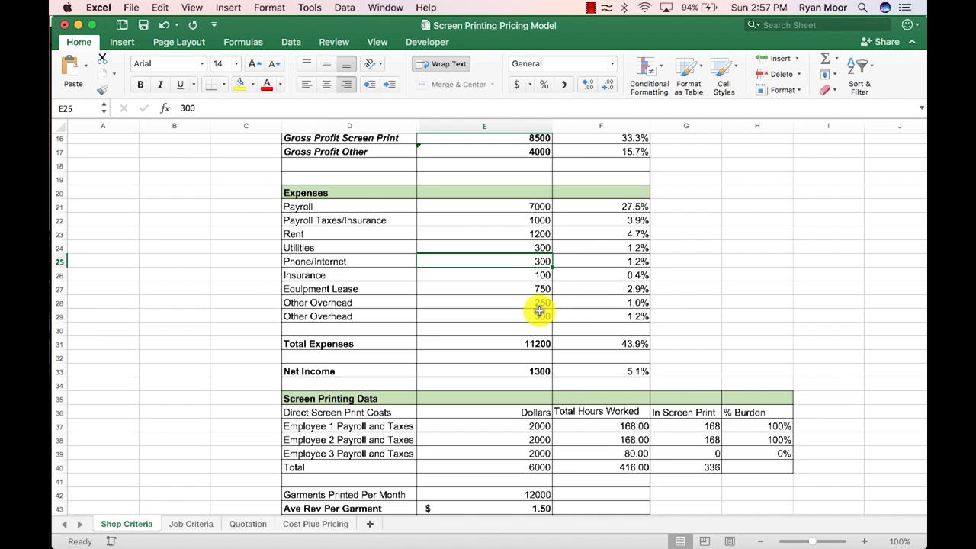
left_click(530, 276)
type("200")
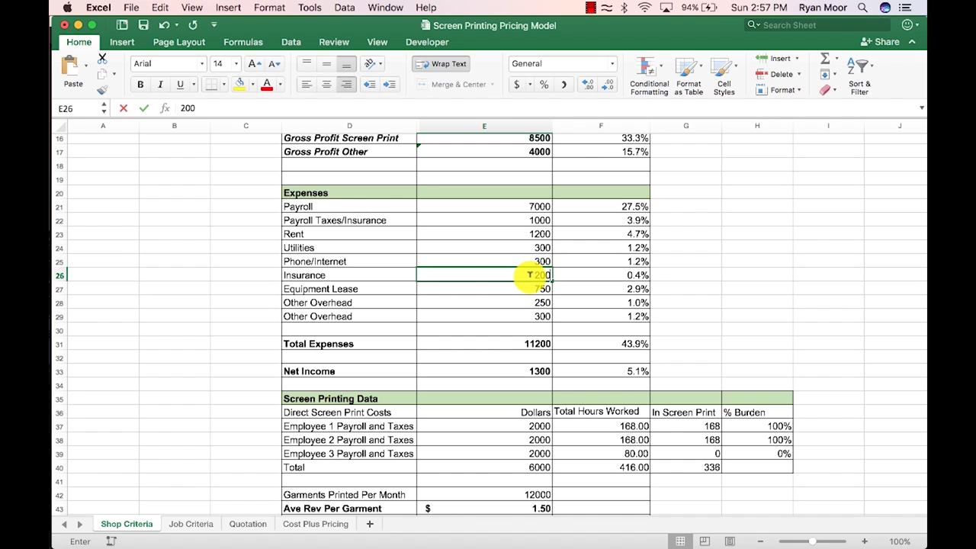
Set the Equipment Lease expense to 1500 and the first Other Overhead expense to 300
left_click(528, 291)
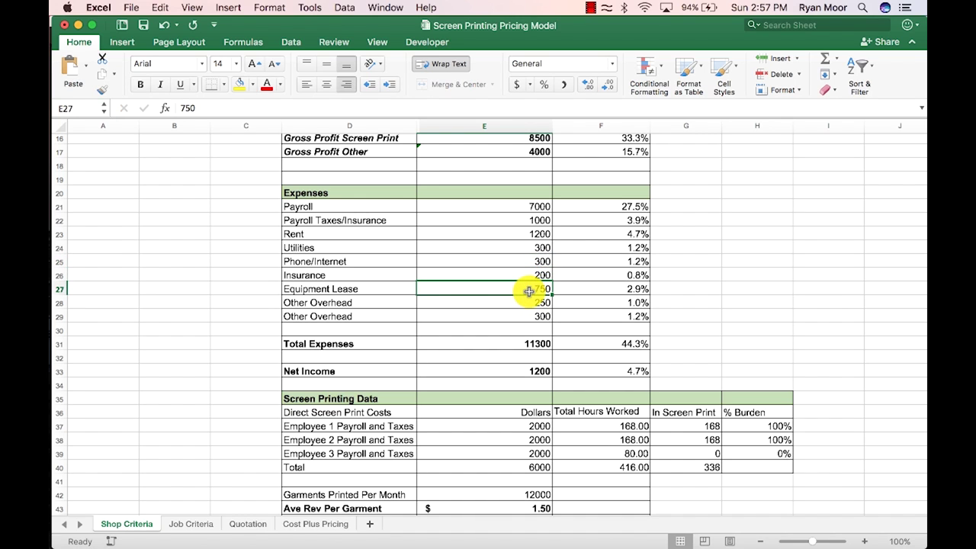
type("1250")
key("BackSpace")
key("BackSpace")
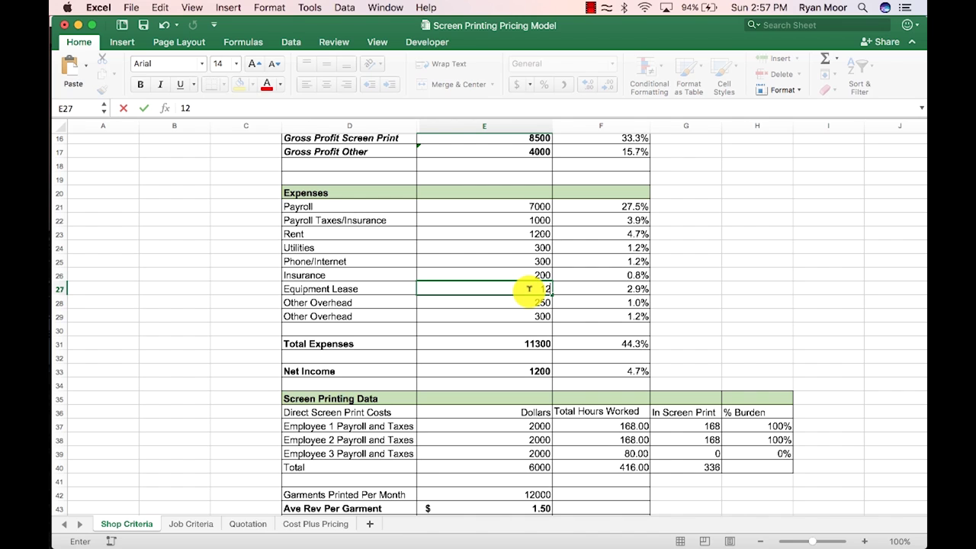
left_click(536, 305)
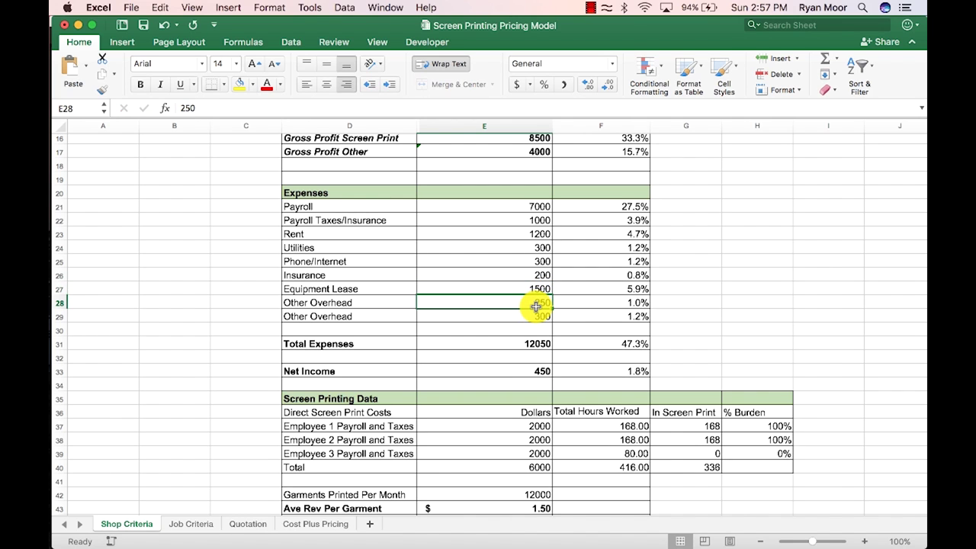
left_click(540, 316)
Set Screen Print Revenue in the Monthly P&L Numbers to 30,000
scroll(534, 305, "up", 5)
left_click(516, 175)
type("3")
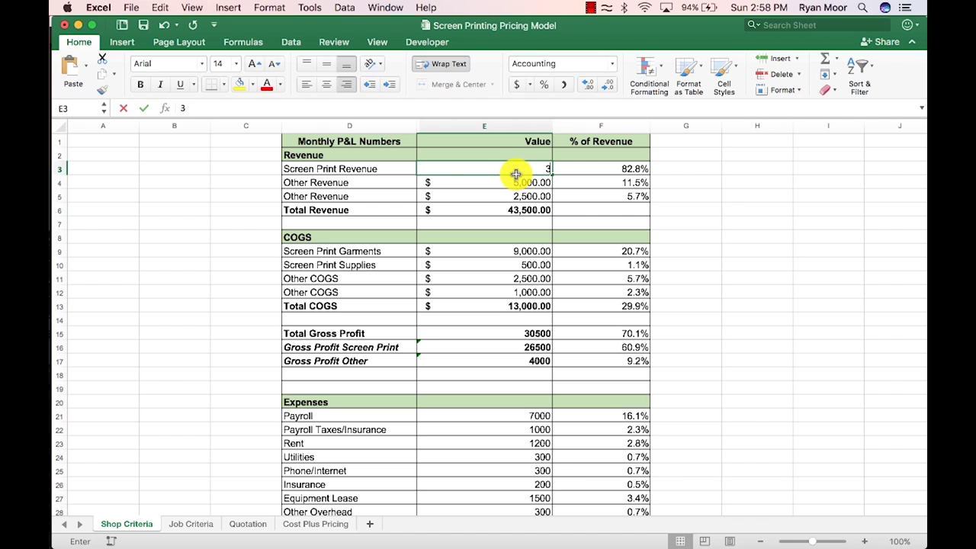
type("0000")
key("Tab")
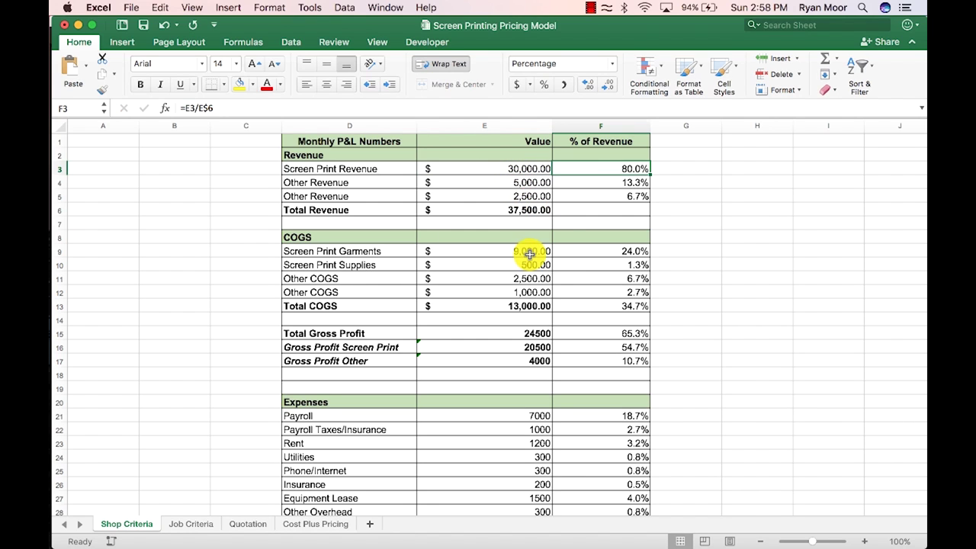
Under COGS, set Screen Print Garments to 15,000 and Screen Print Supplies to 1,200
left_click(529, 254)
type("15,000")
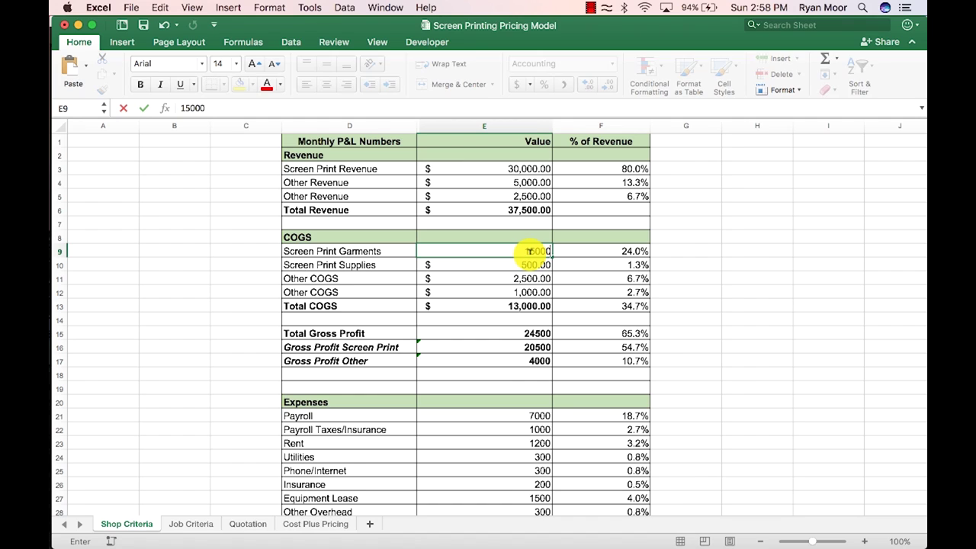
key("Tab")
left_click(520, 268)
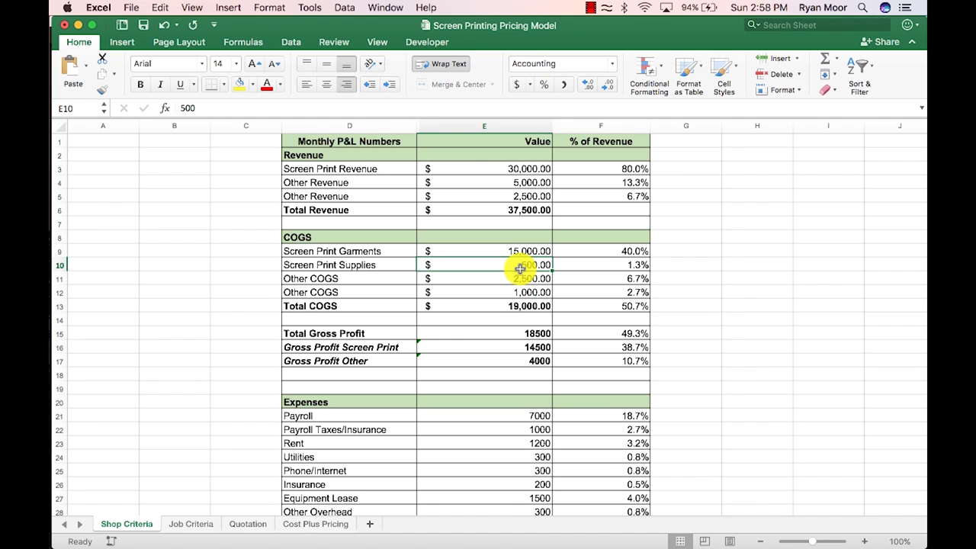
type("1,")
type("200")
key("Tab")
Review the Shop Criteria figures from COGS through expenses, net income and per-garment averages to the job criteria
left_click(545, 279)
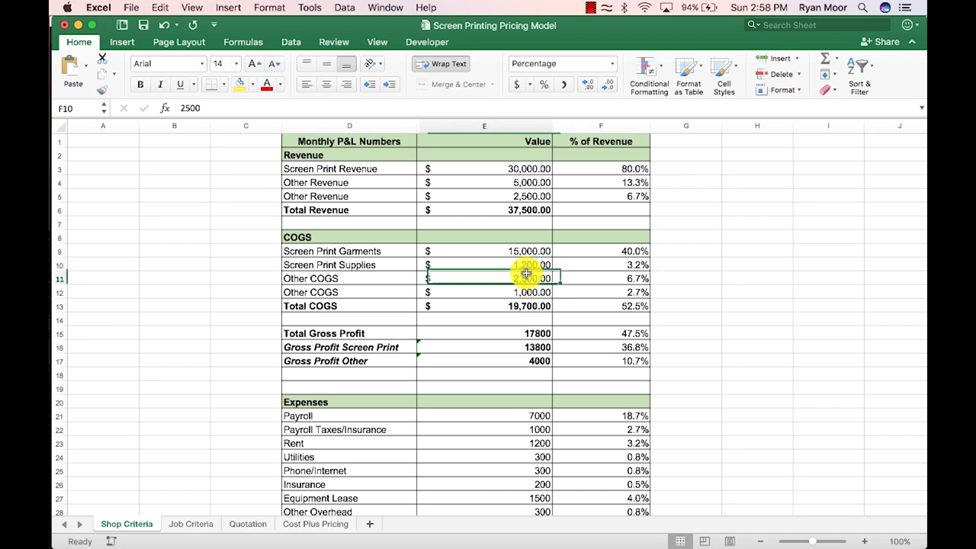
scroll(534, 272, "down", 5)
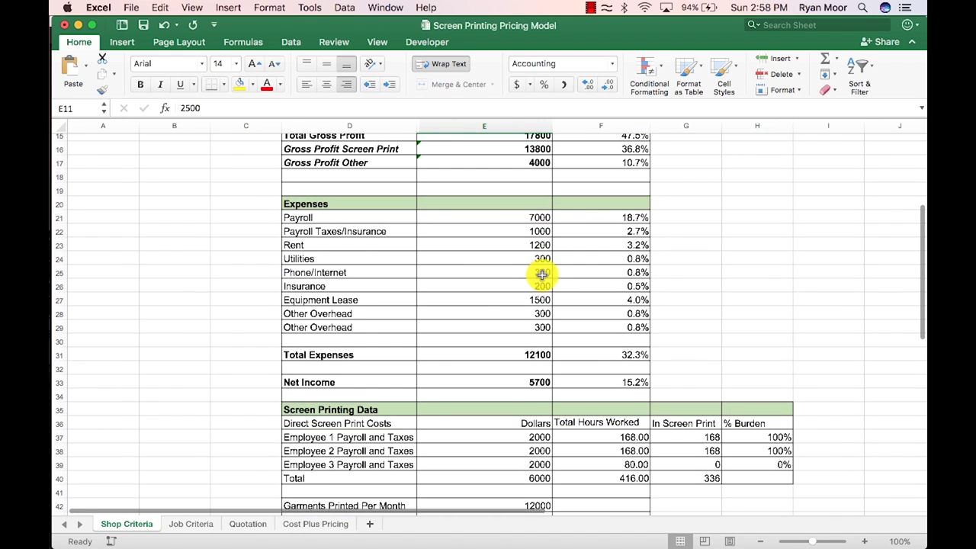
scroll(509, 267, "down", 3)
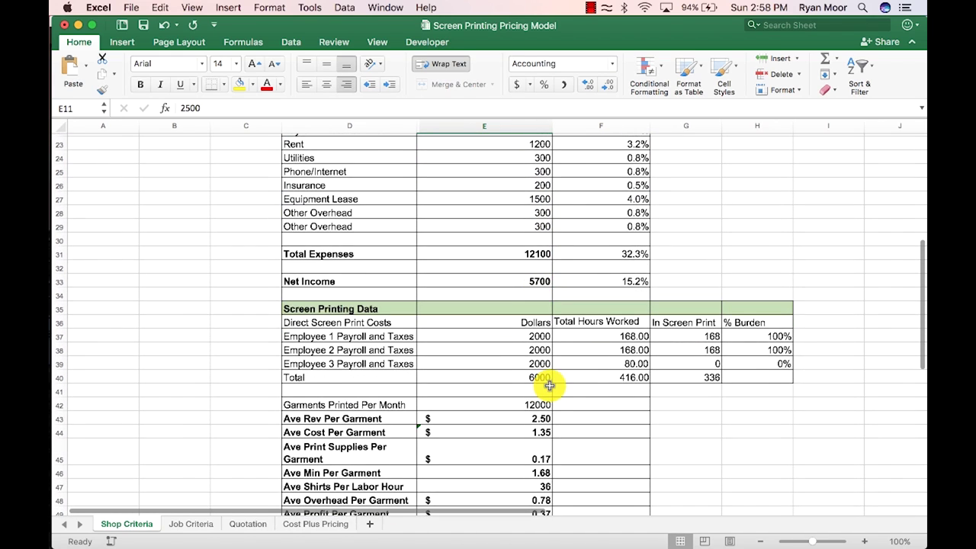
scroll(548, 383, "down", 2)
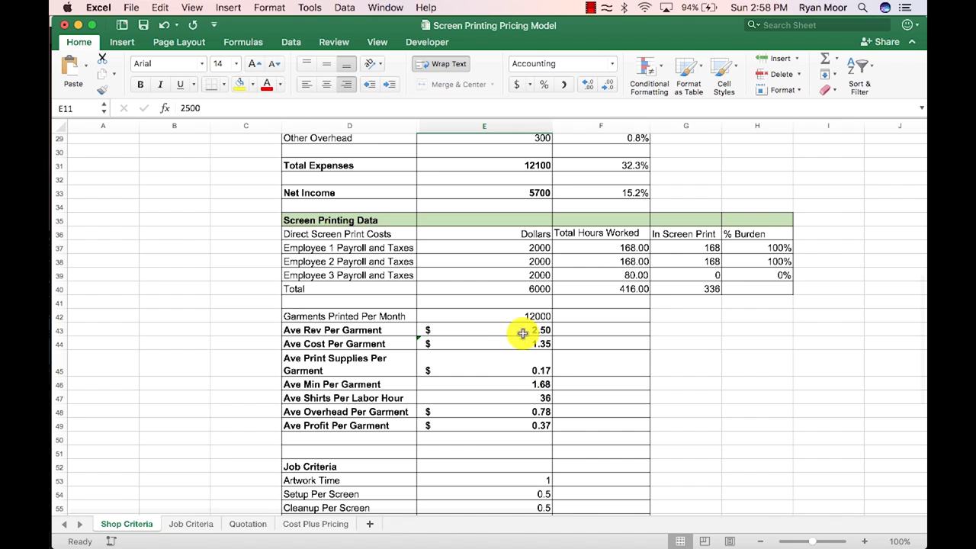
scroll(503, 388, "down", 2)
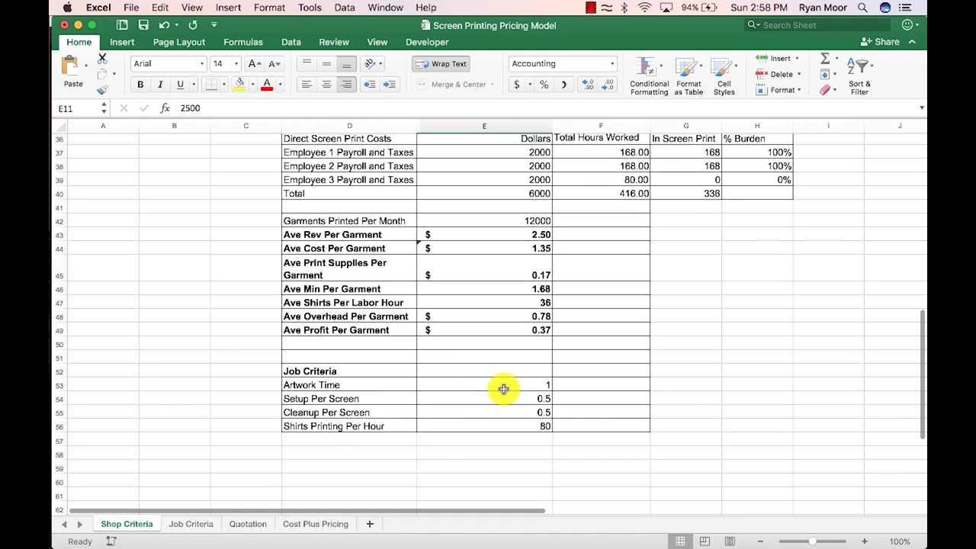
On the Job Criteria sheet, check Total Costs Per Shirt and set Desired Margin to 24%
left_click(196, 524)
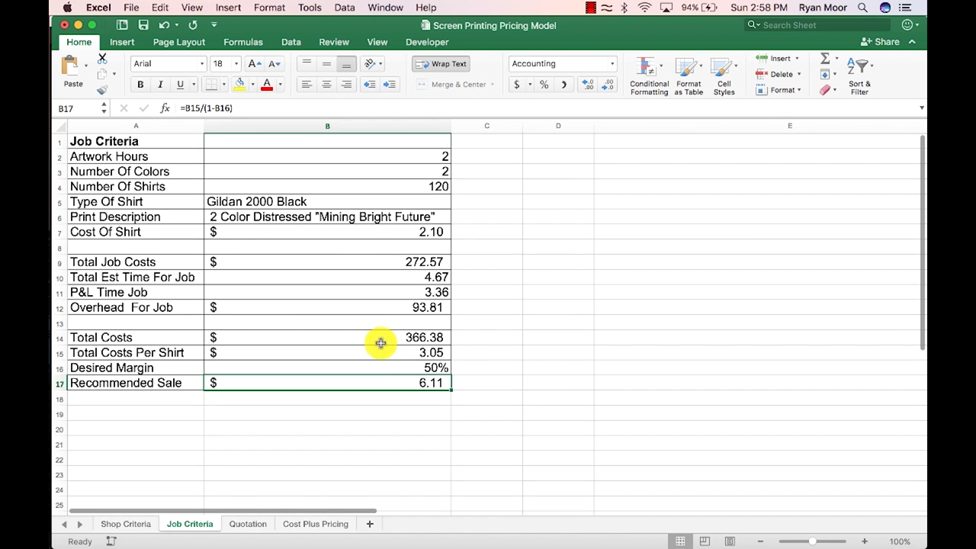
left_click(430, 354)
left_click(428, 369)
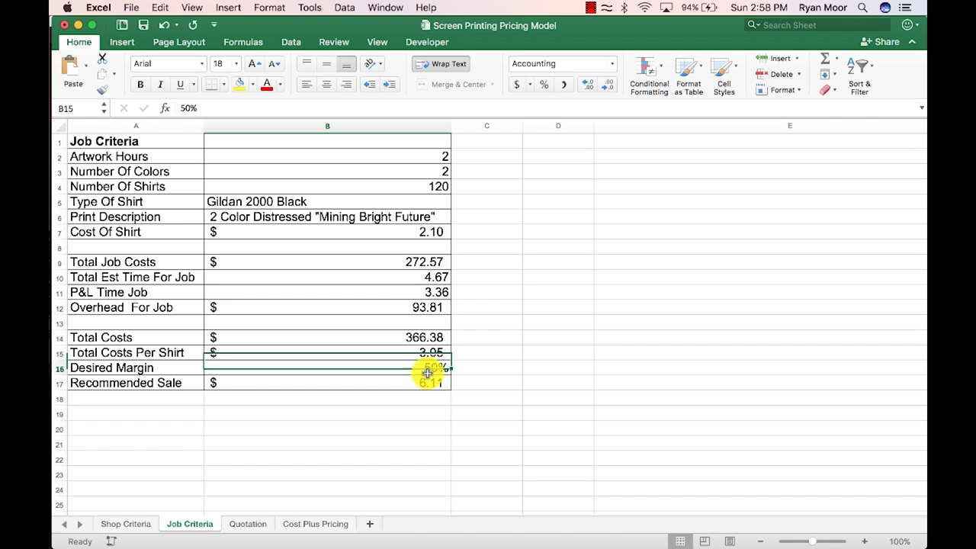
type("24")
key("Tab")
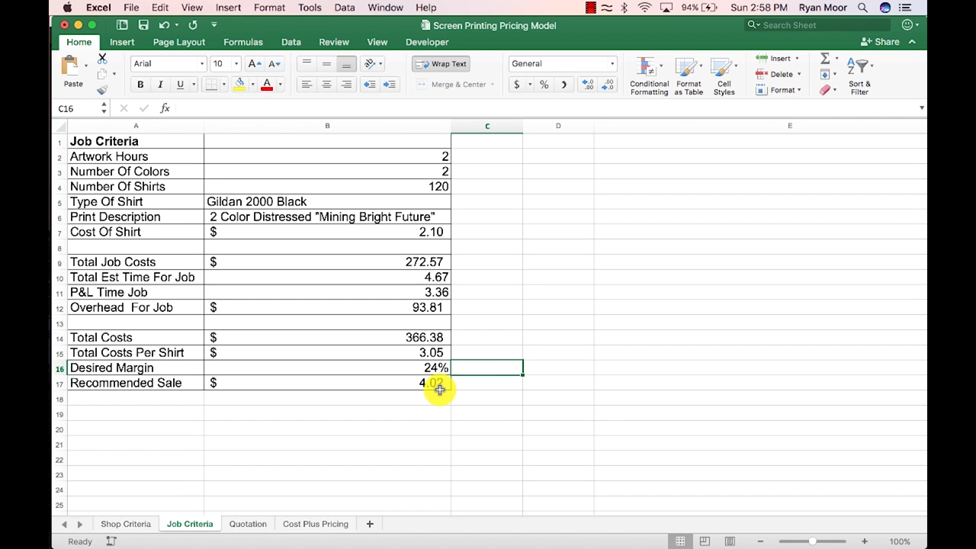
Try a Desired Margin of 25% on the Job Criteria sheet
left_click(435, 368)
type("25")
key("Return")
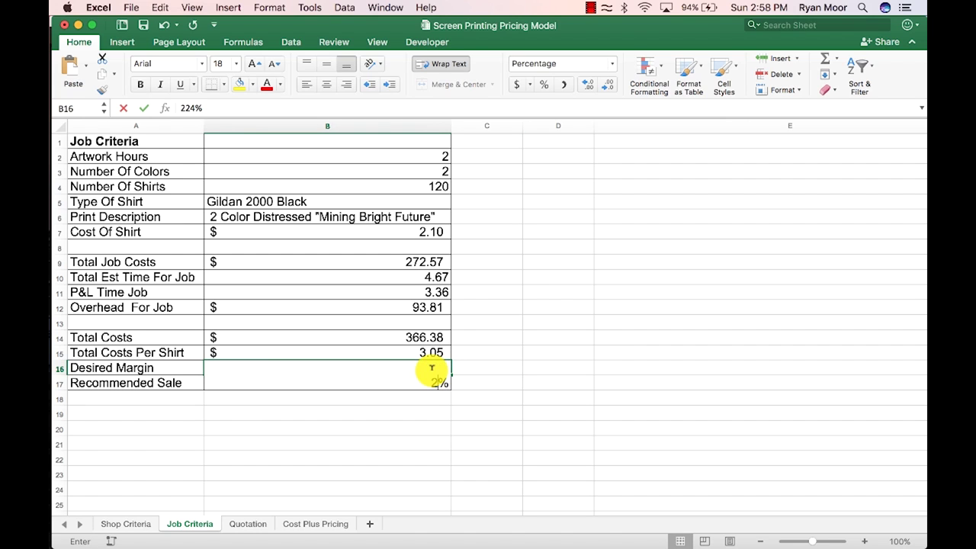
double_click(431, 367)
key("Escape")
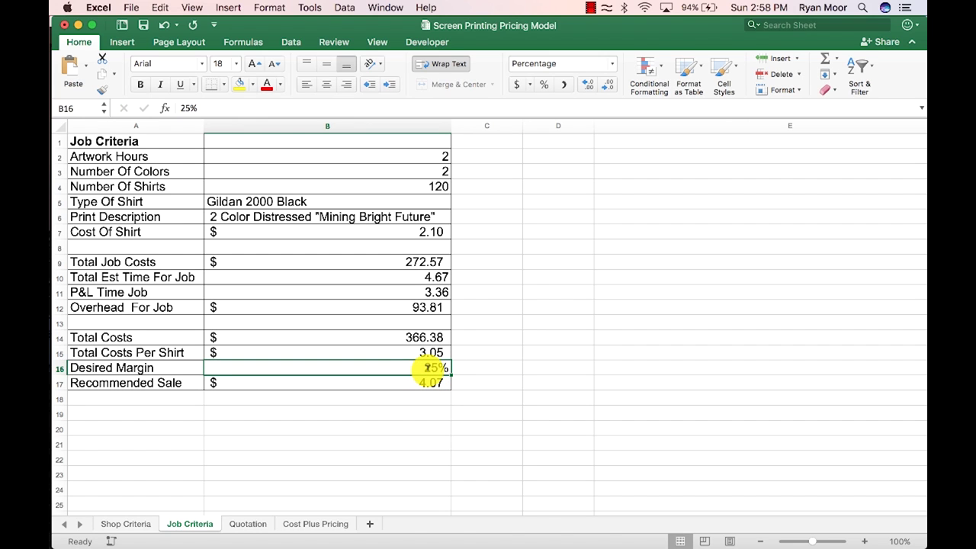
Set Desired Margin to 40% and select the Recommended Sale value to check its formula
type("3")
key("Return")
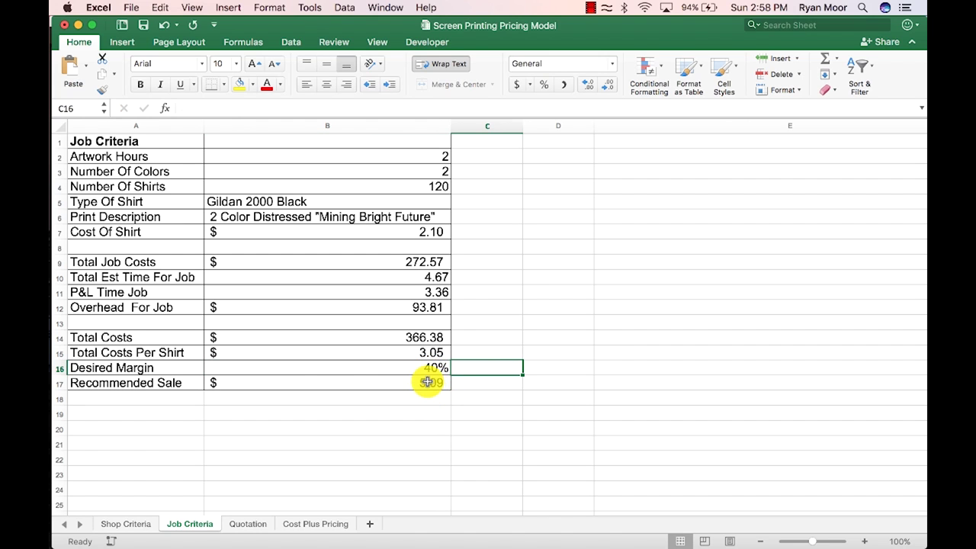
left_click(428, 382)
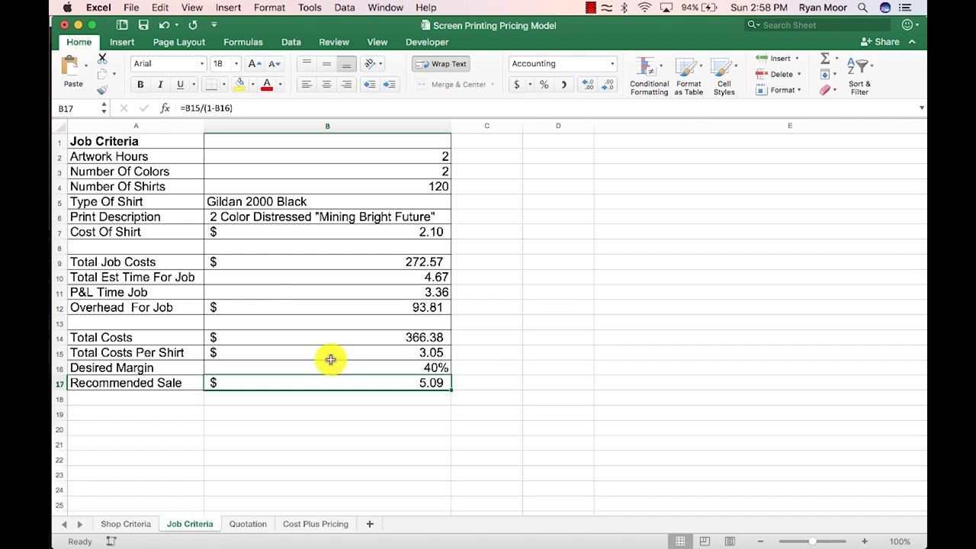
Review the Shop Criteria sheet from the Monthly P&L Numbers to the job criteria rates, comparing it with the Job Criteria sheet
left_click(107, 526)
scroll(286, 317, "up", 10)
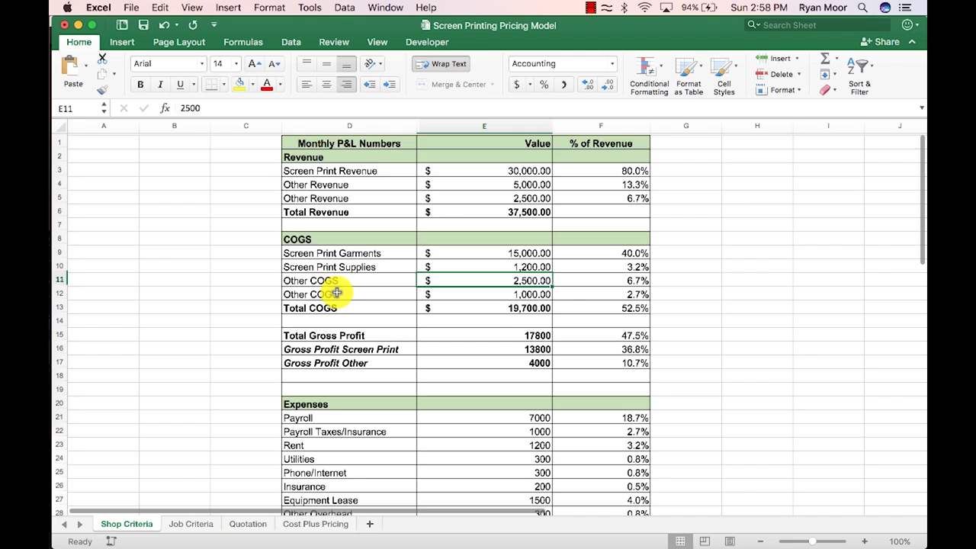
scroll(274, 288, "down", 8)
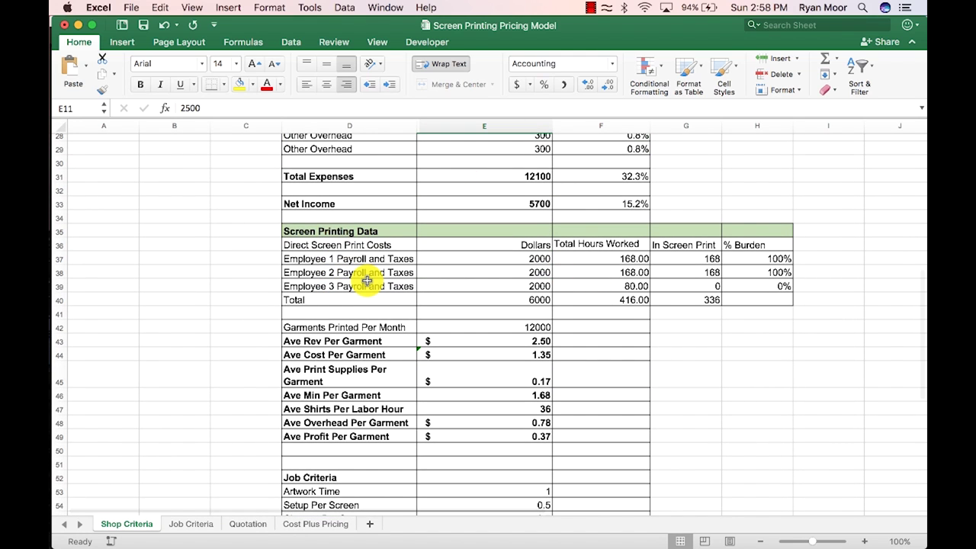
scroll(368, 279, "down", 3)
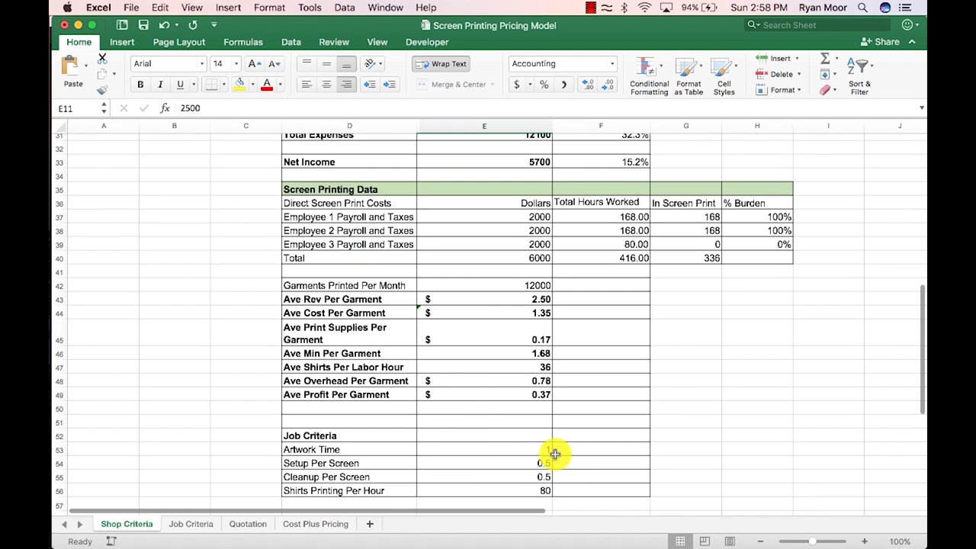
scroll(529, 463, "down", 2)
left_click(190, 524)
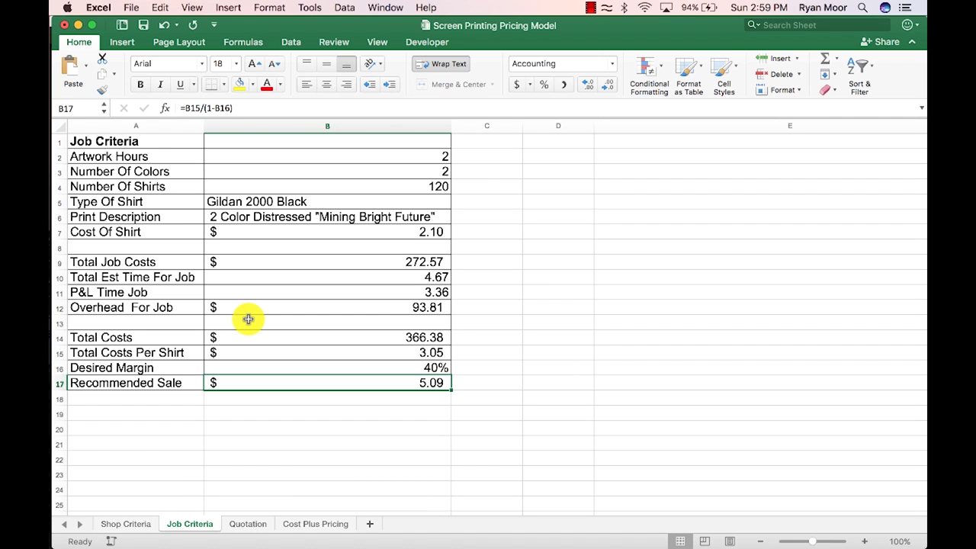
key("ctrl+Page_Up")
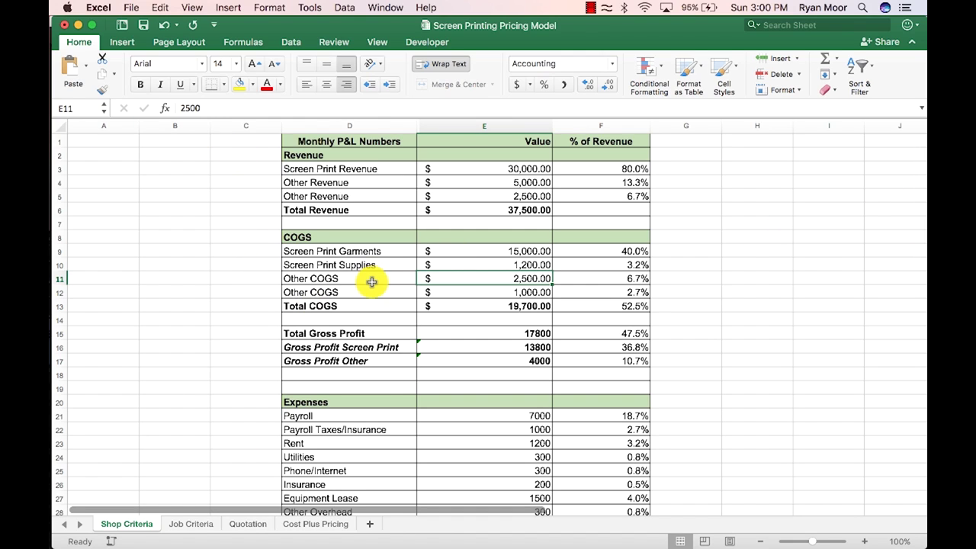
Check the Quotation sheet from its totals up to the shirt mockup, and return to the Shop Criteria sheet
left_click(195, 526)
left_click(238, 527)
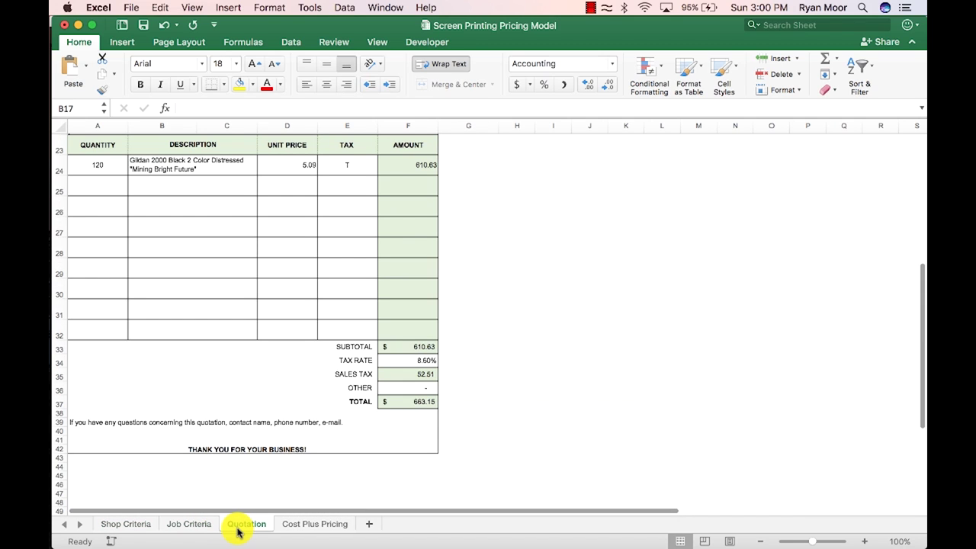
scroll(374, 351, "up", 10)
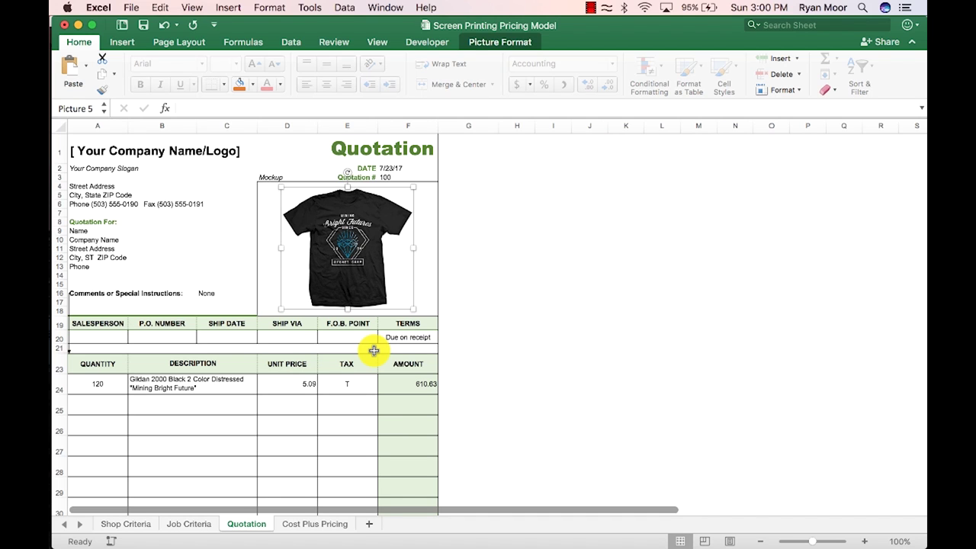
left_click(122, 524)
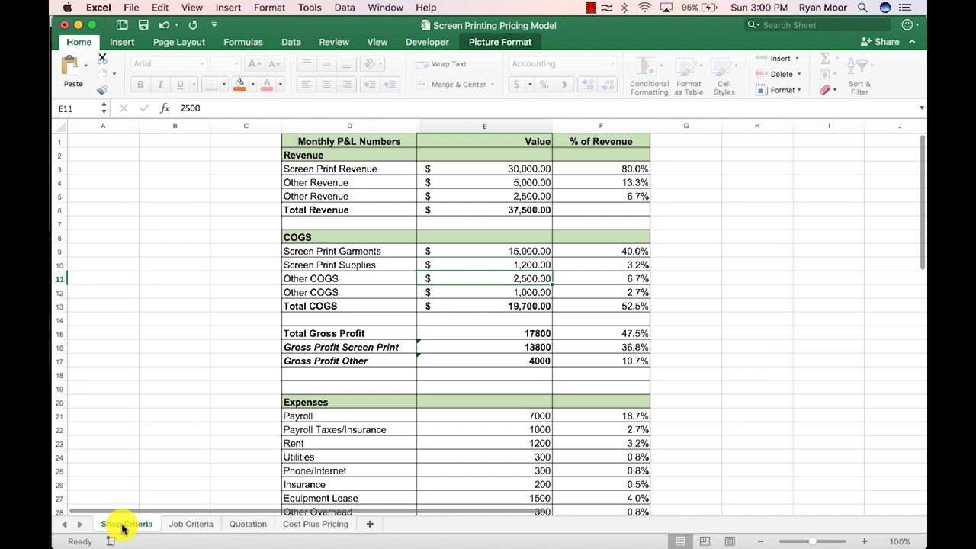
scroll(378, 351, "down", 5)
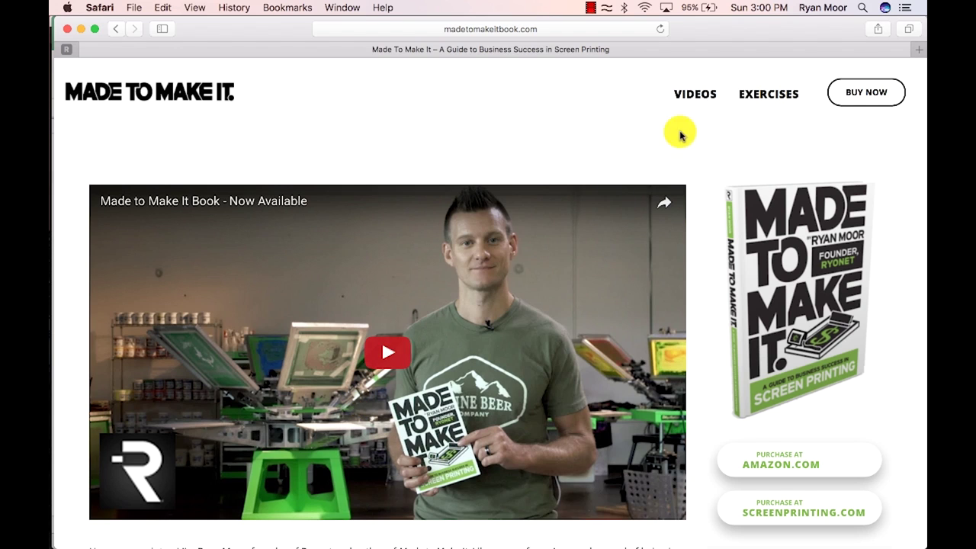
Switch to Safari, look over the Made To Make It book homepage, and examine the Exercises page with its Exercise Book download form
scroll(476, 220, "down", 5)
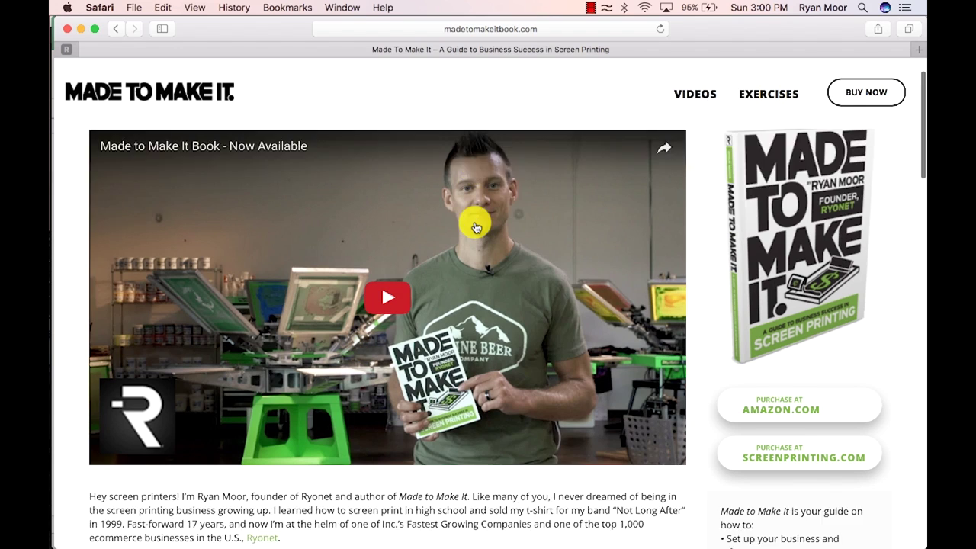
scroll(476, 228, "down", 4)
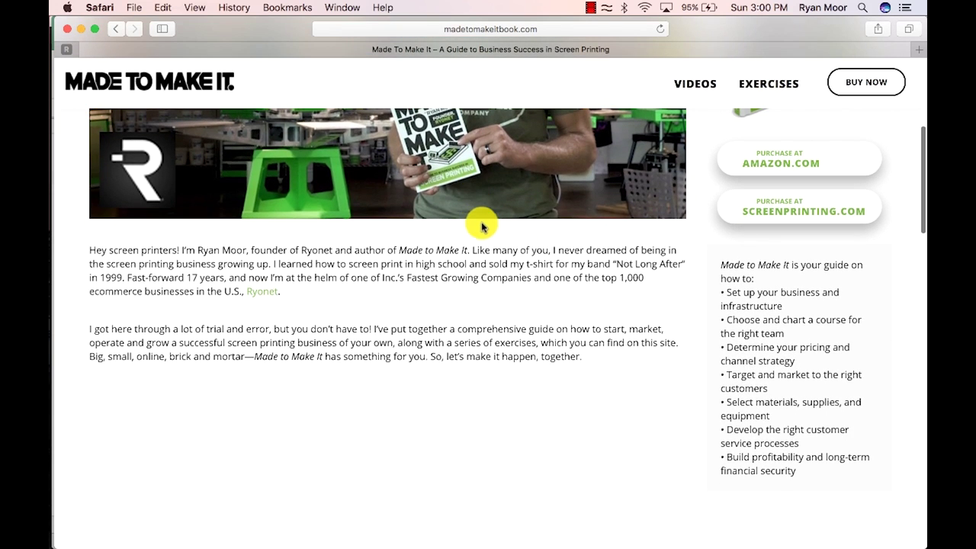
left_click(795, 93)
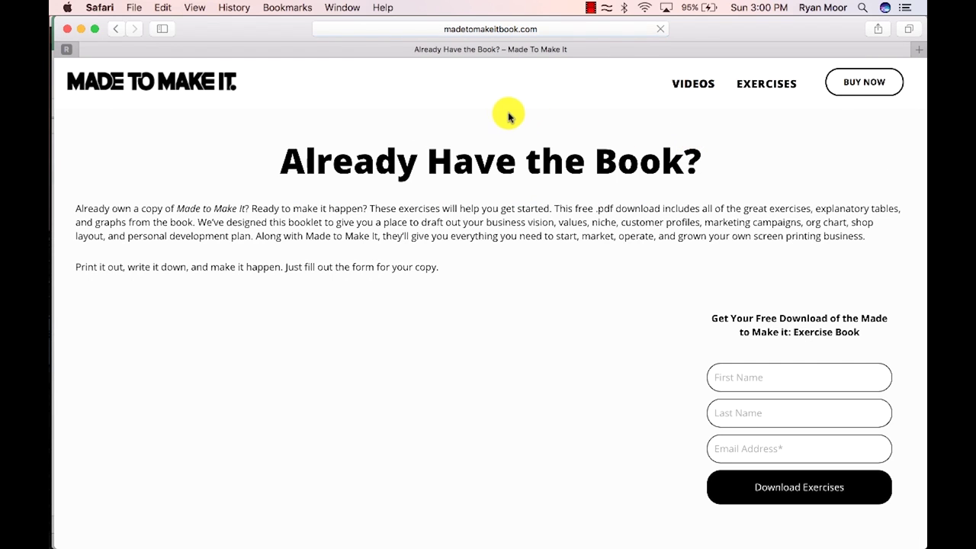
scroll(509, 238, "down", 3)
scroll(508, 237, "down", 5)
scroll(507, 235, "up", 8)
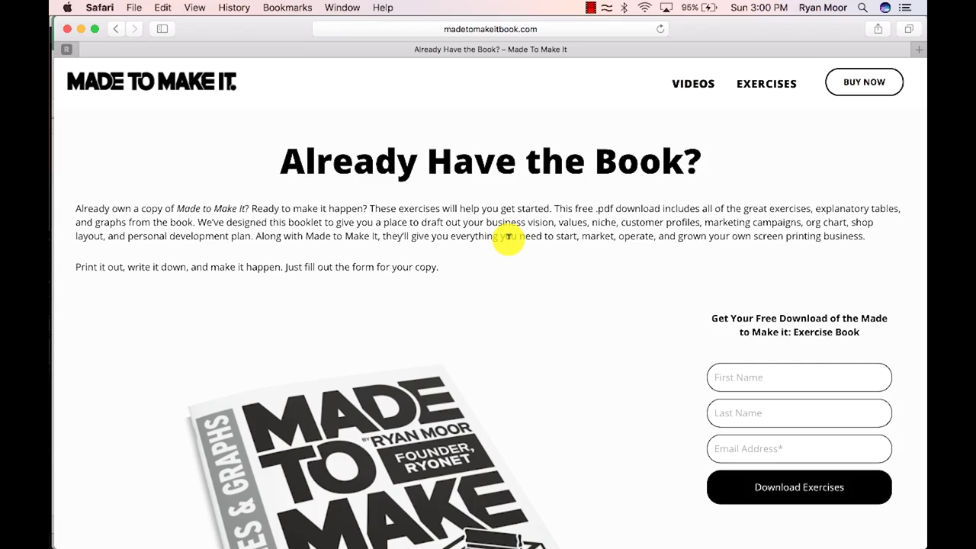
scroll(508, 238, "down", 10)
scroll(508, 241, "up", 5)
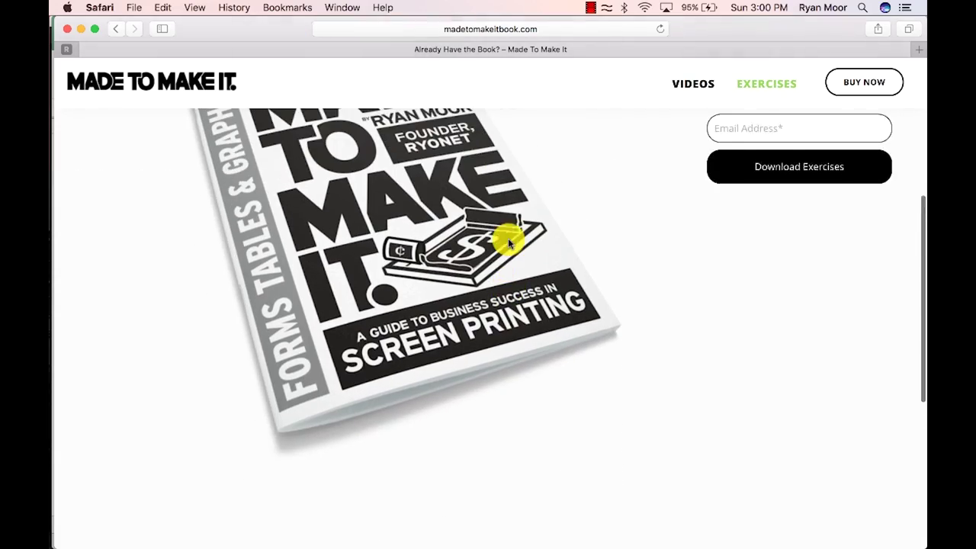
scroll(508, 236, "down", 1)
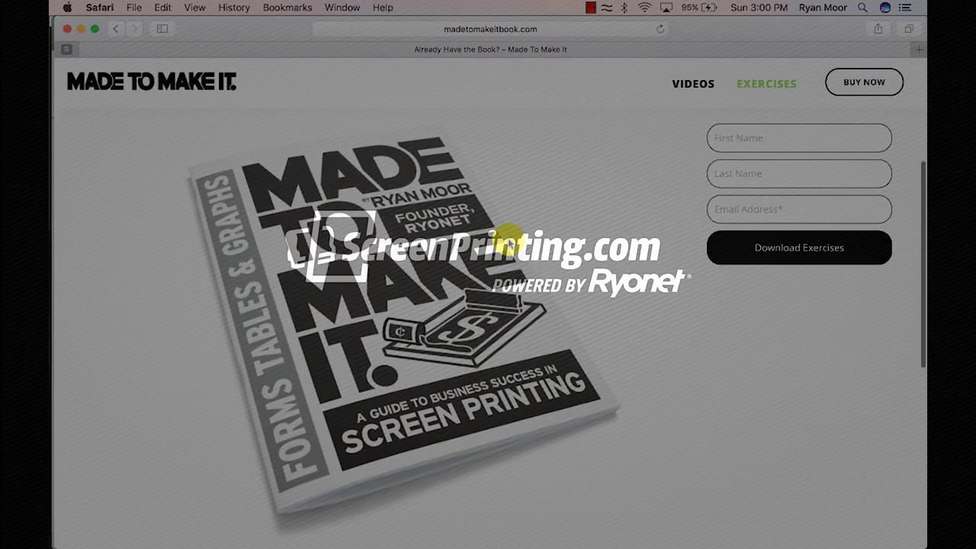